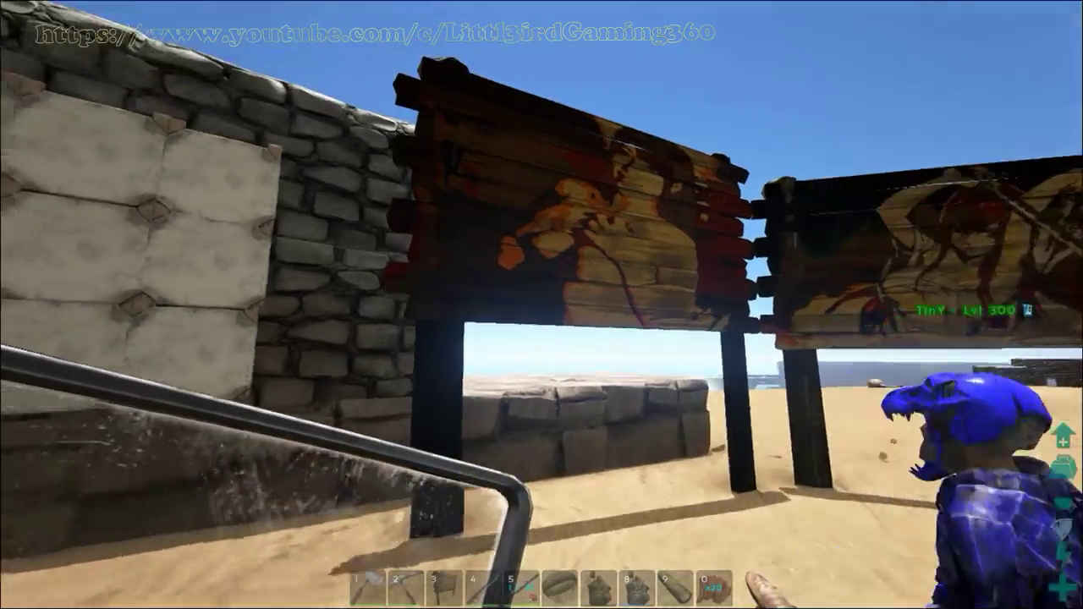
pyautogui.press('w')
pyautogui.press('space')
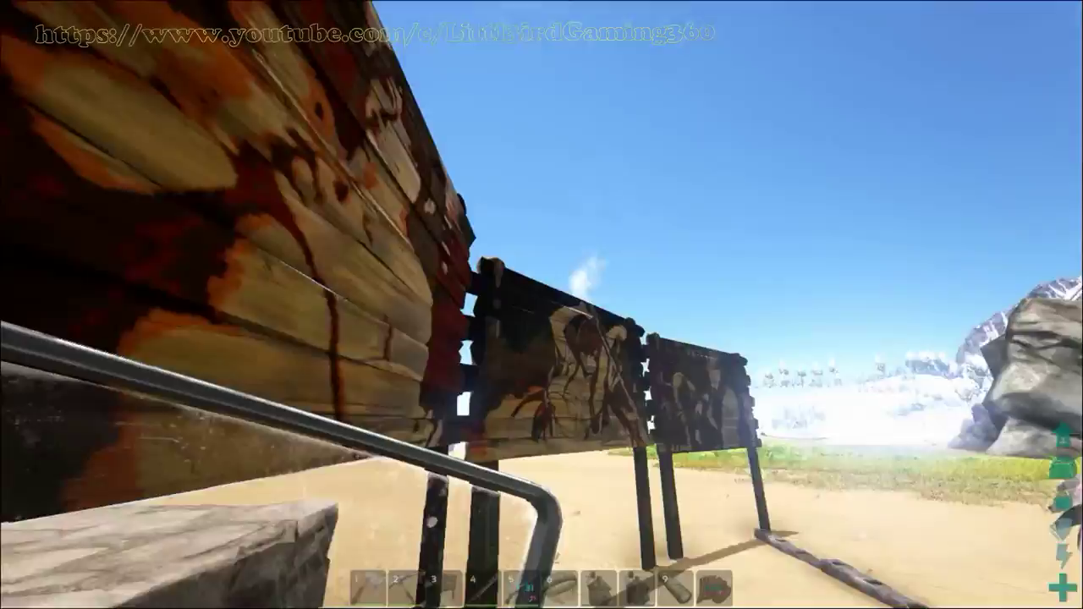
pyautogui.press('w')
pyautogui.press('space')
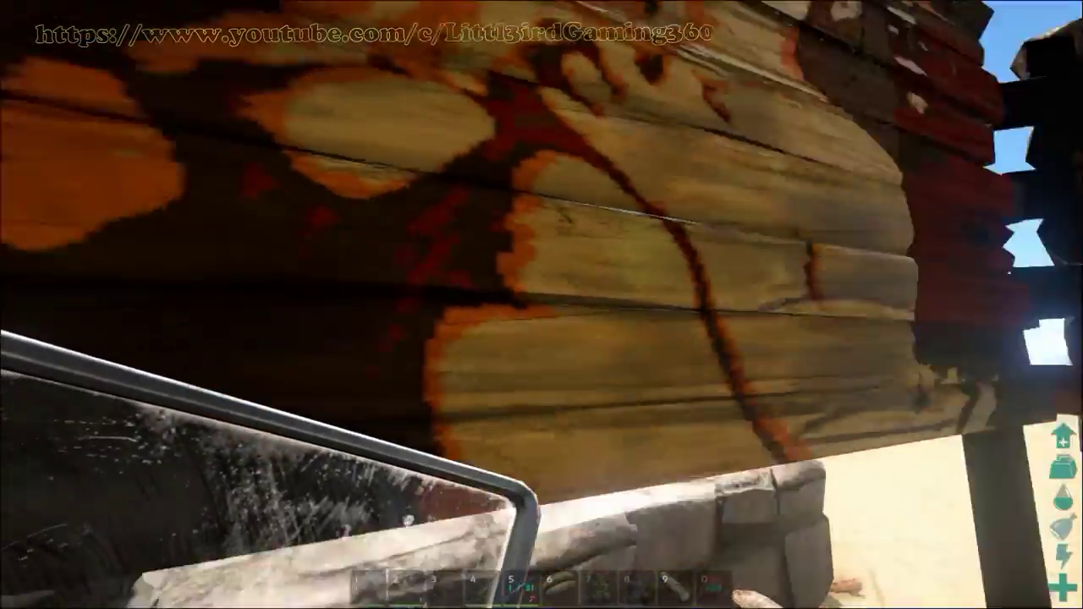
pyautogui.scroll(-3, 542, 305)
pyautogui.press('w')
pyautogui.press('w')
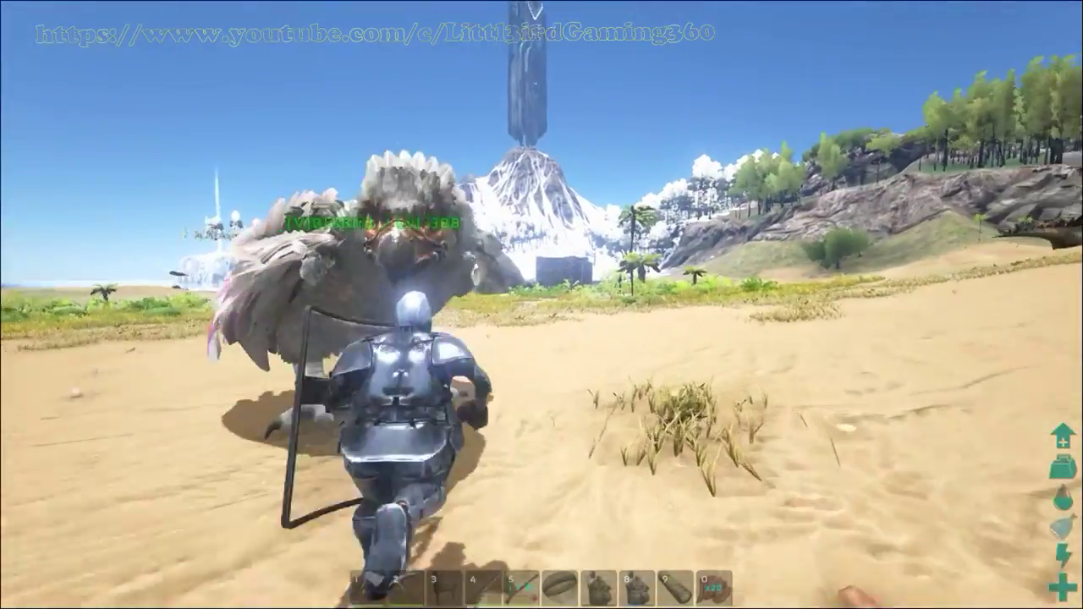
pyautogui.scroll(3, 542, 305)
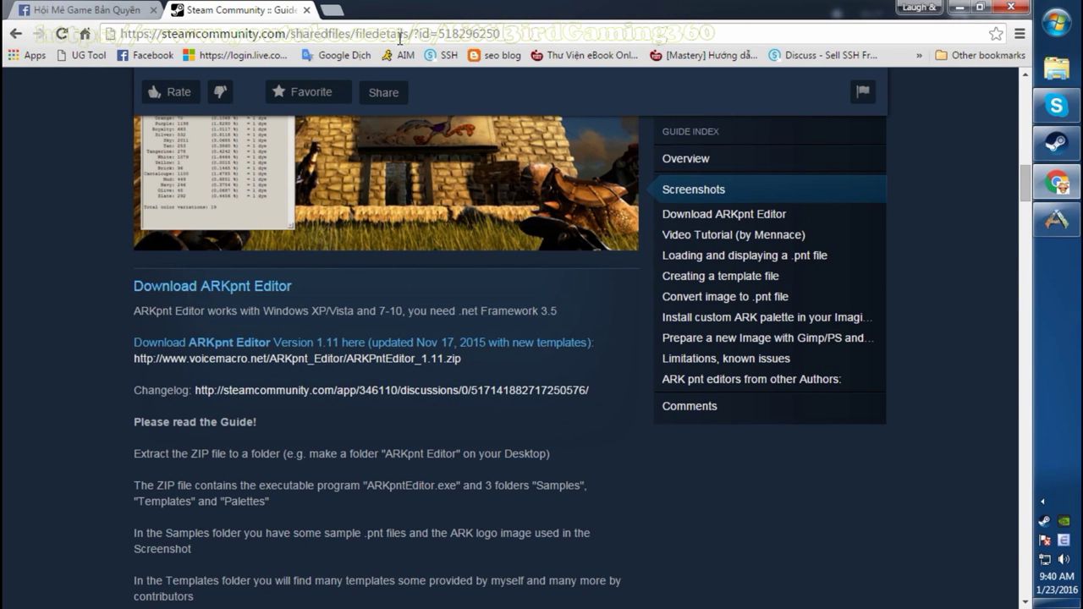
# Step: Look over the ARKpnt Editor example screenshots in the Steam Community guide
pyautogui.scroll(2, 550, 254)
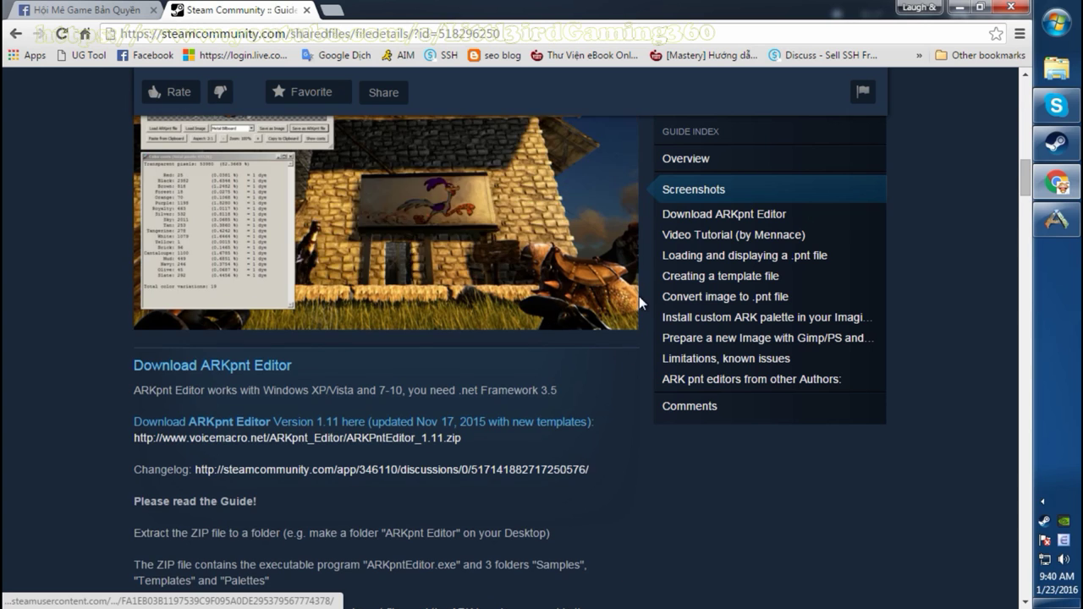
pyautogui.scroll(1, 554, 288)
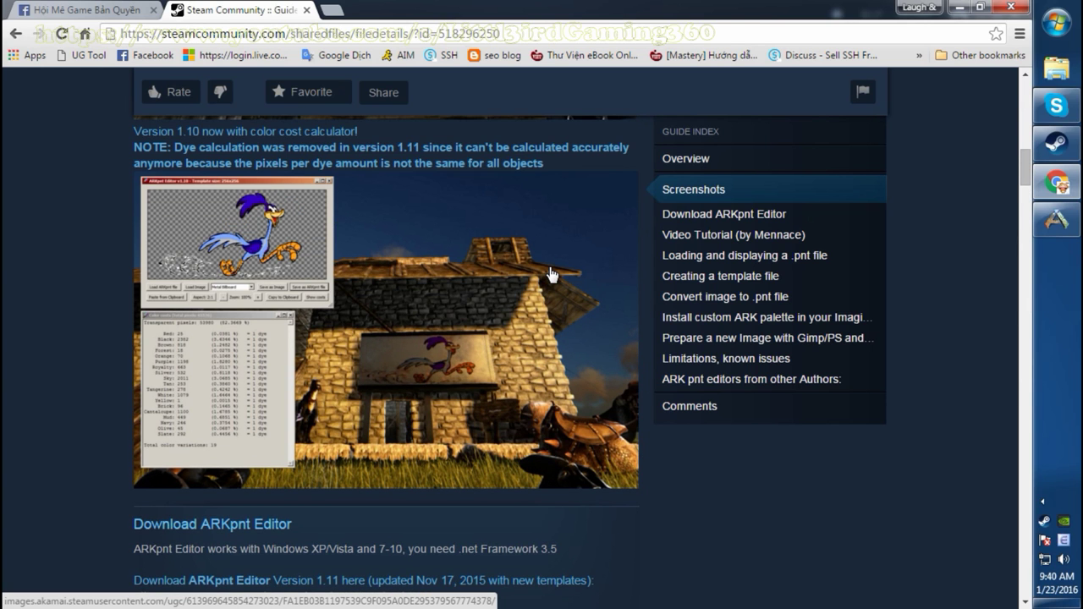
pyautogui.click(332, 9)
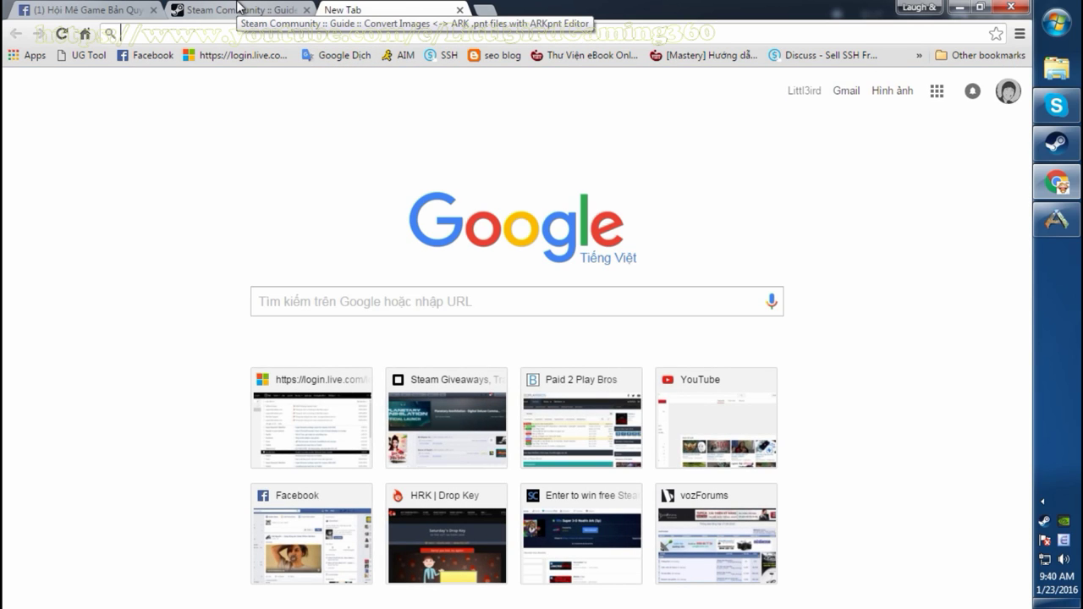
pyautogui.click(237, 9)
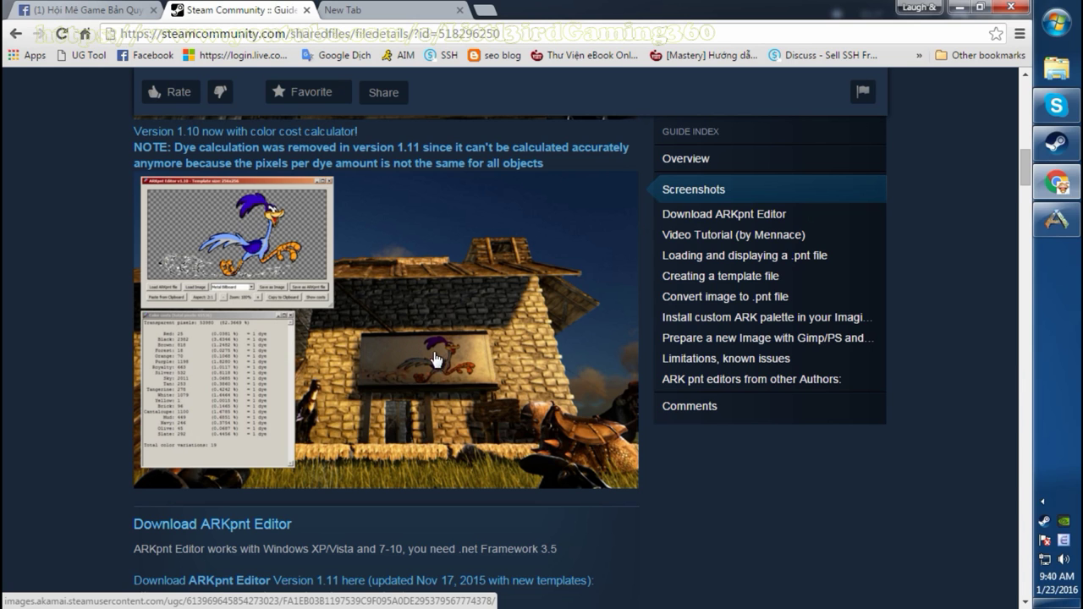
# Step: Search the web for "ARKpnt Editor" and open the Steam guide on converting images to ARK .pnt files
pyautogui.click(390, 8)
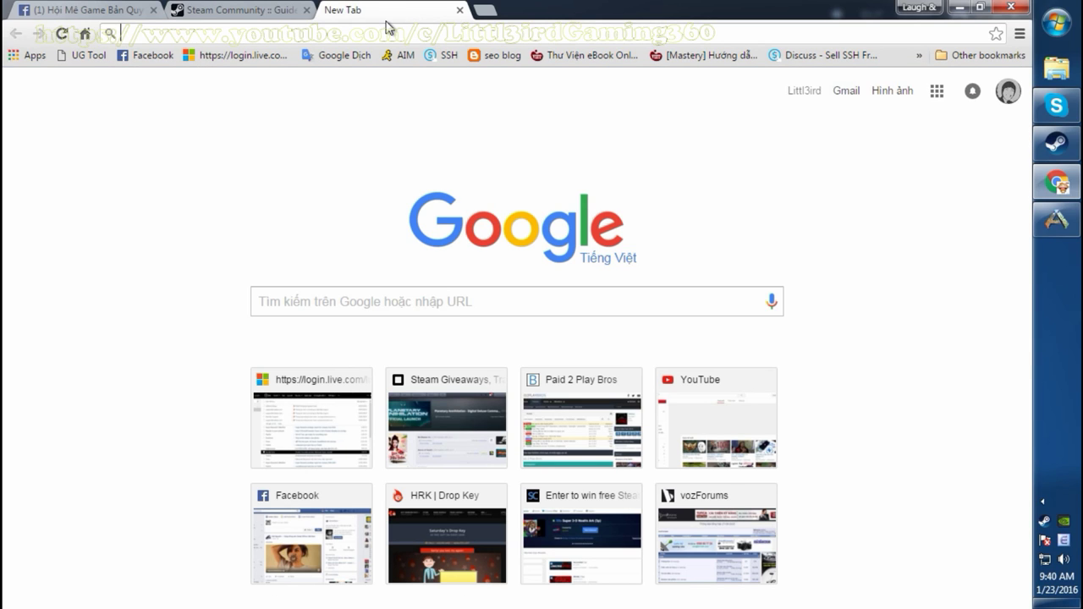
pyautogui.write('ARKpnt Editor')
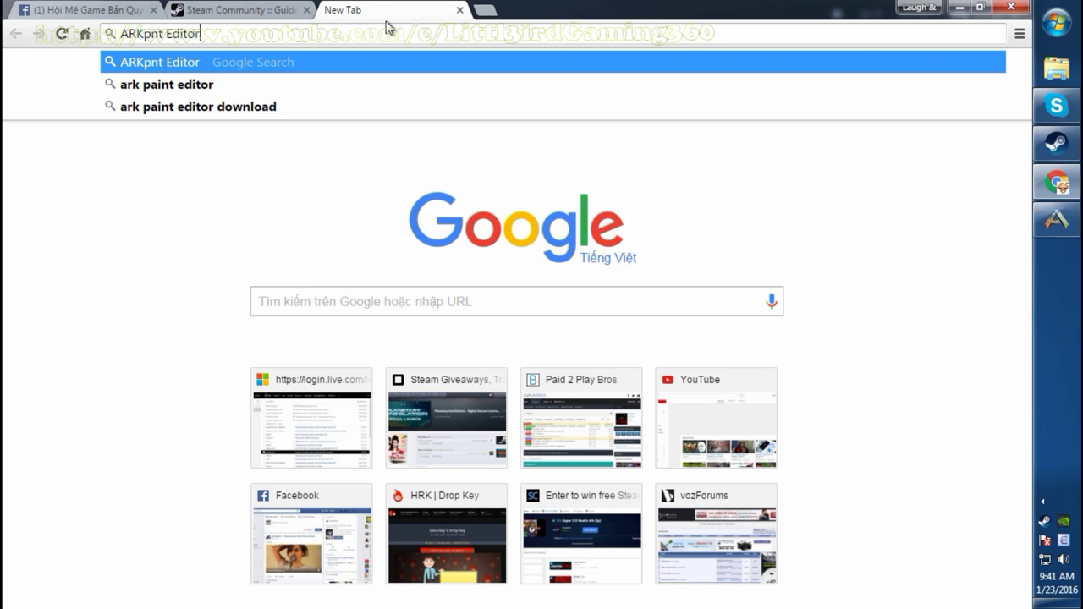
pyautogui.press('Return')
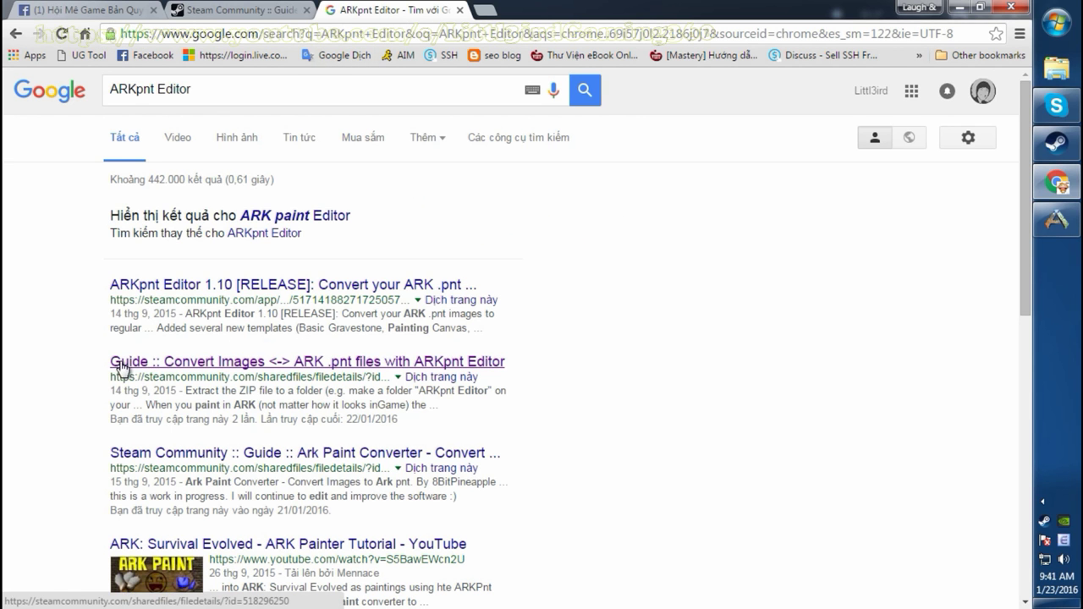
pyautogui.click(218, 369)
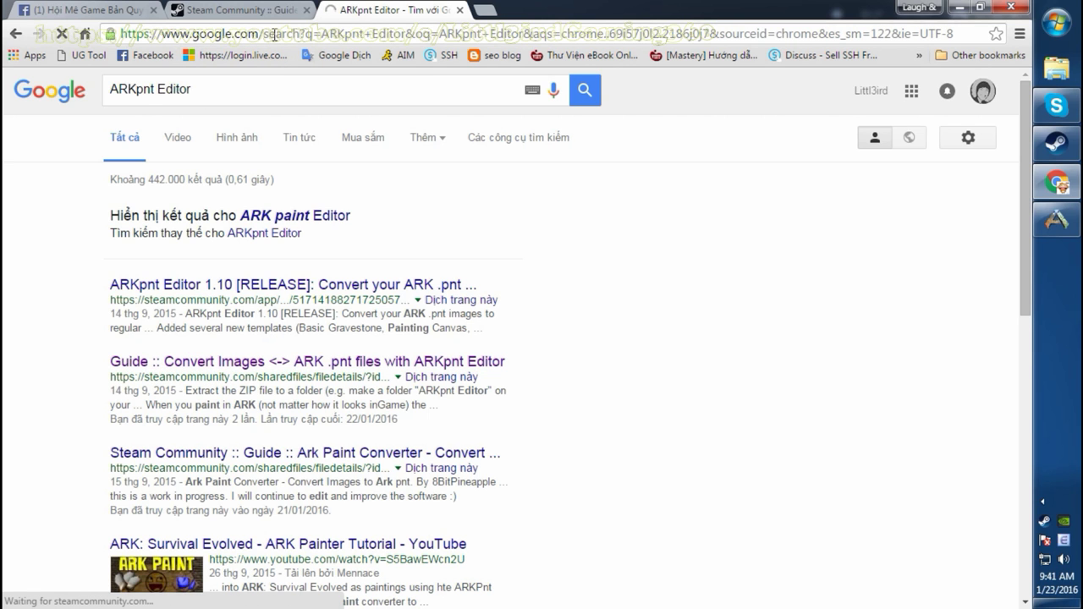
# Step: Start downloading ARKPntEditor_1.11.zip from the guide's download section, then cancel it and close the duplicate guide page
pyautogui.scroll(-4, 331, 158)
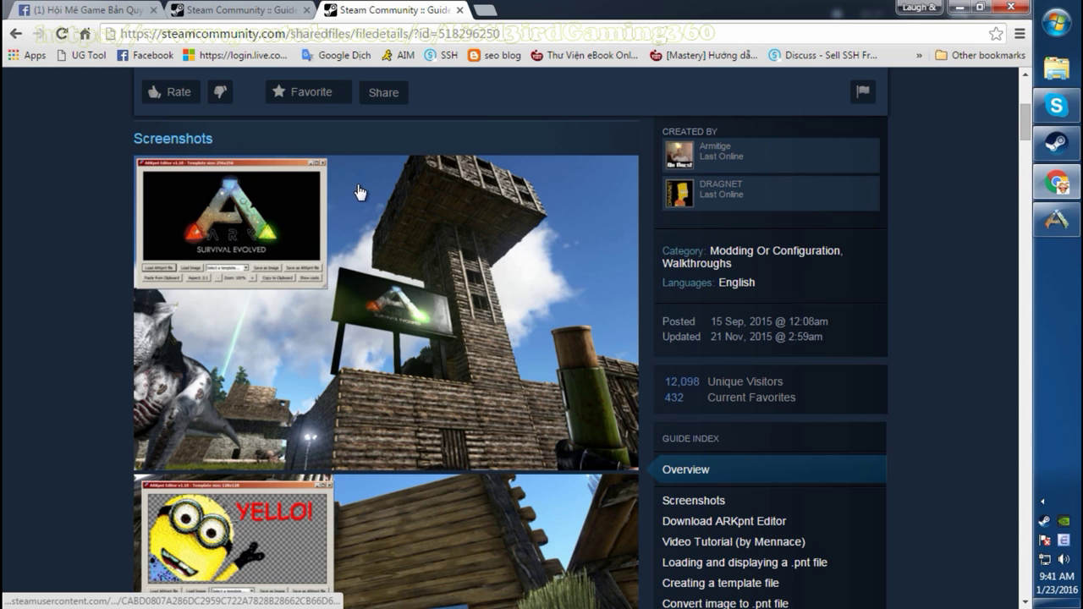
pyautogui.scroll(-15, 359, 192)
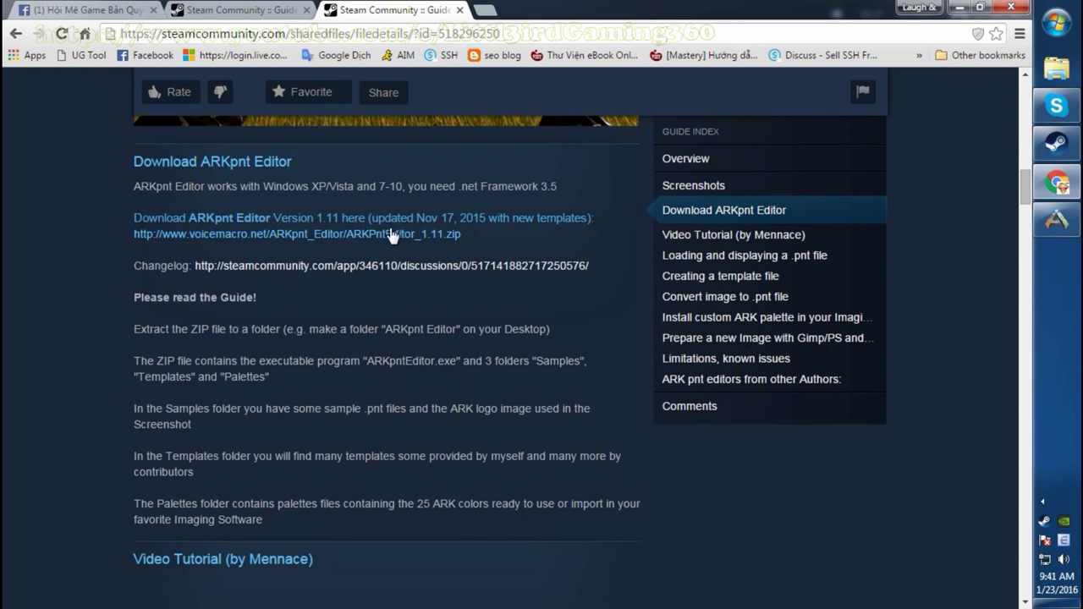
pyautogui.click(365, 234)
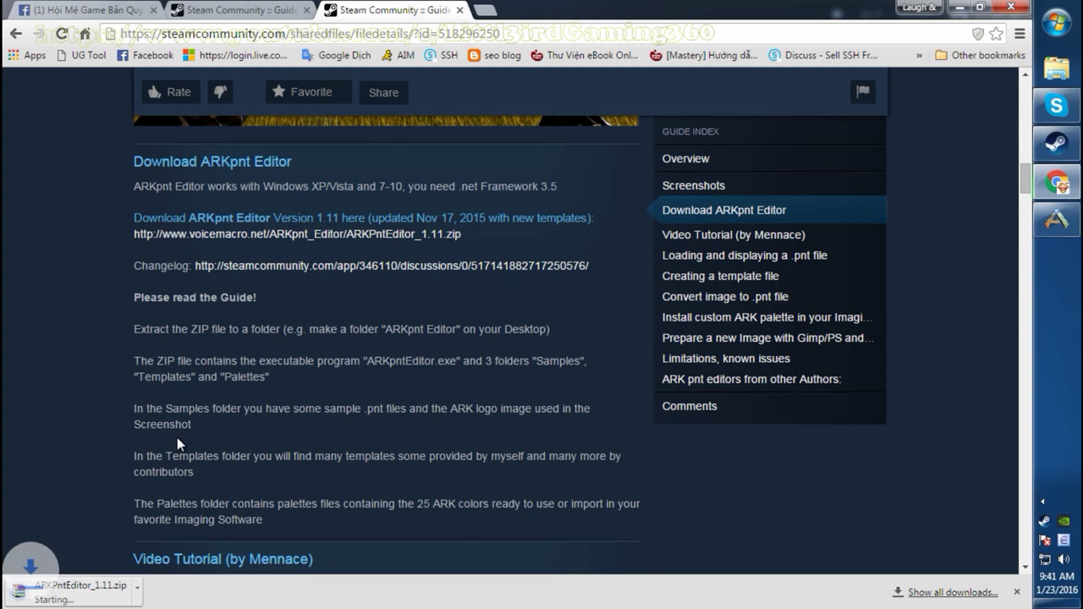
pyautogui.click(161, 585)
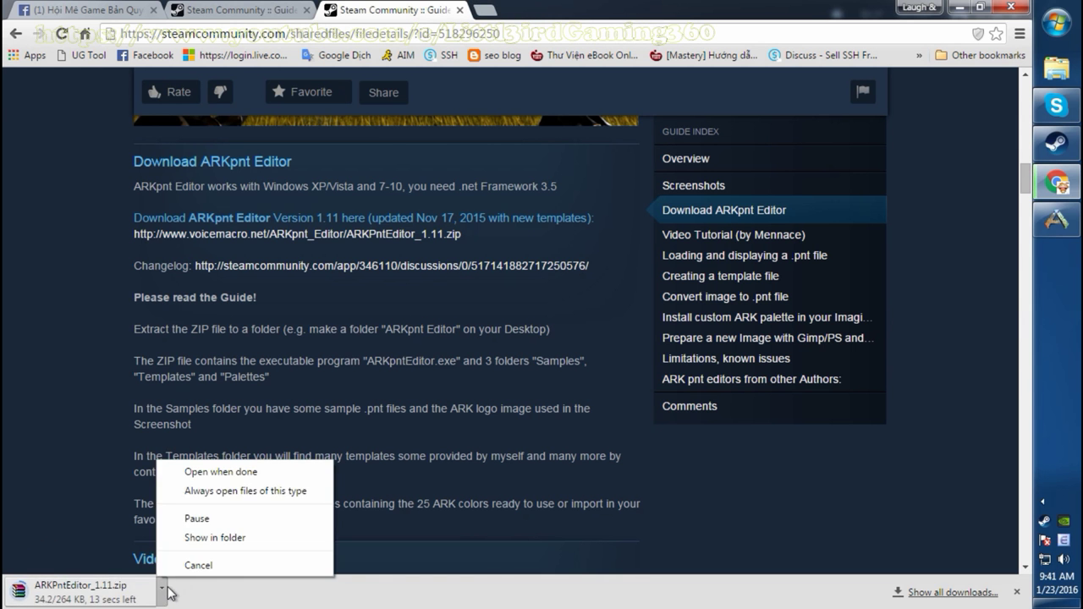
pyautogui.click(190, 564)
pyautogui.click(460, 9)
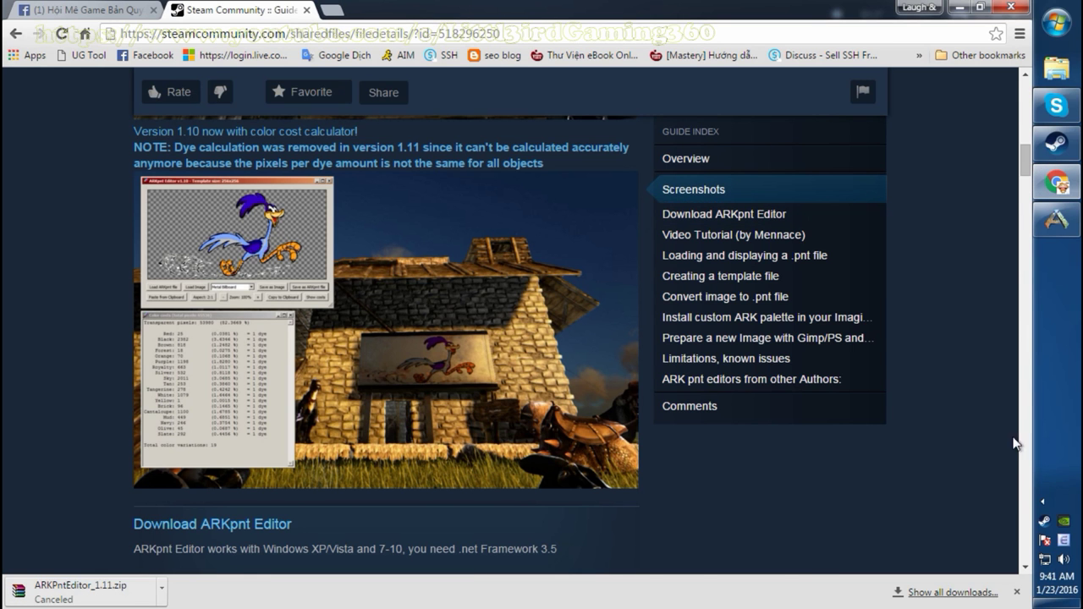
# Step: Open the ARKpnt Editor folder on the desktop and go into its ARKPntEditor_1.11 subfolder
pyautogui.click(1058, 604)
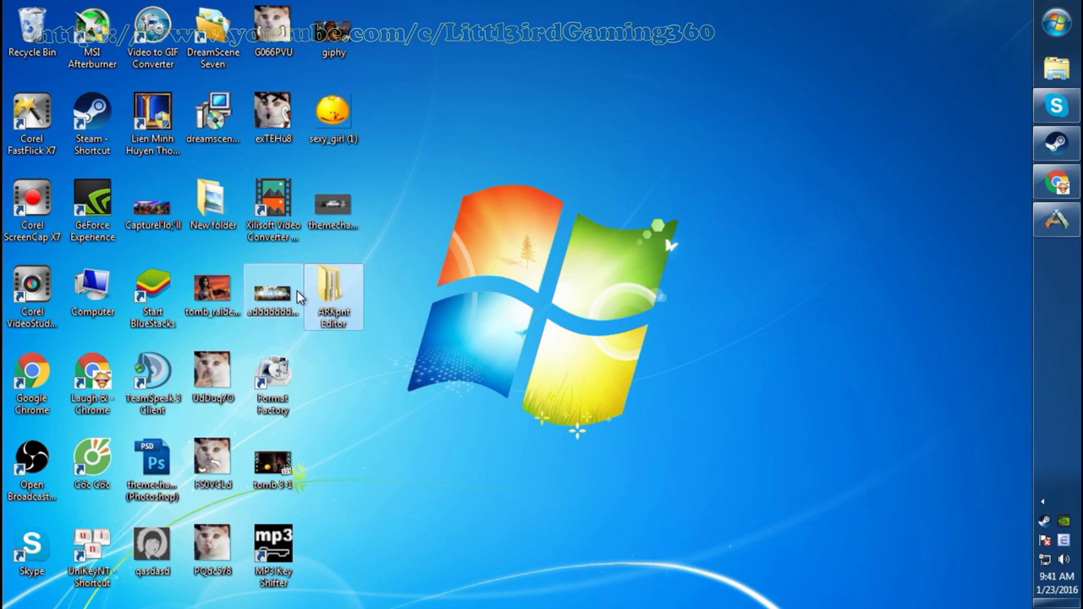
pyautogui.click(333, 223)
pyautogui.click(335, 306)
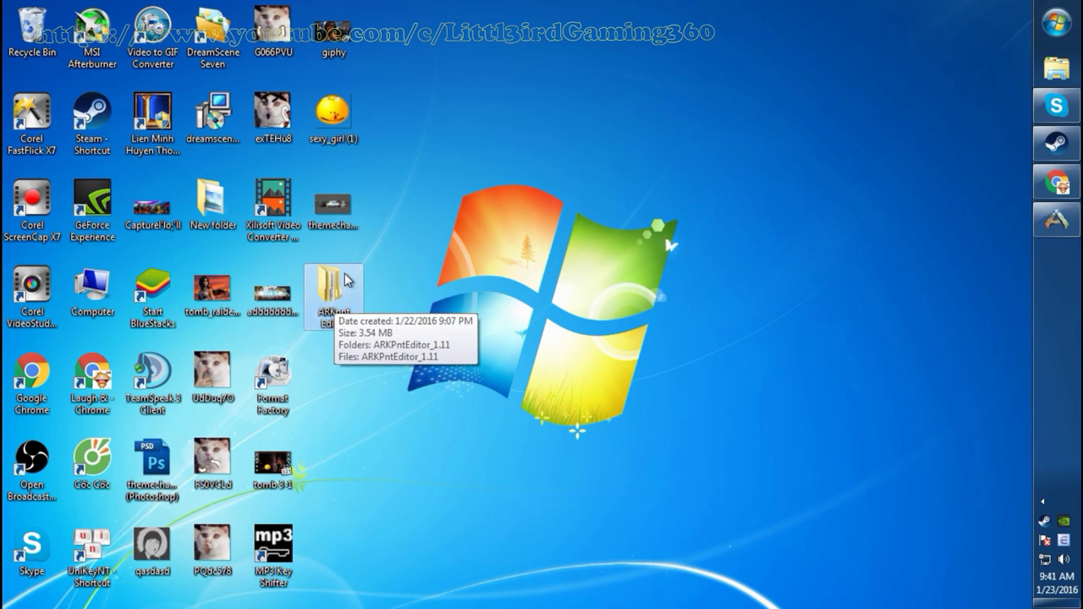
pyautogui.rightClick(335, 286)
pyautogui.click(327, 290)
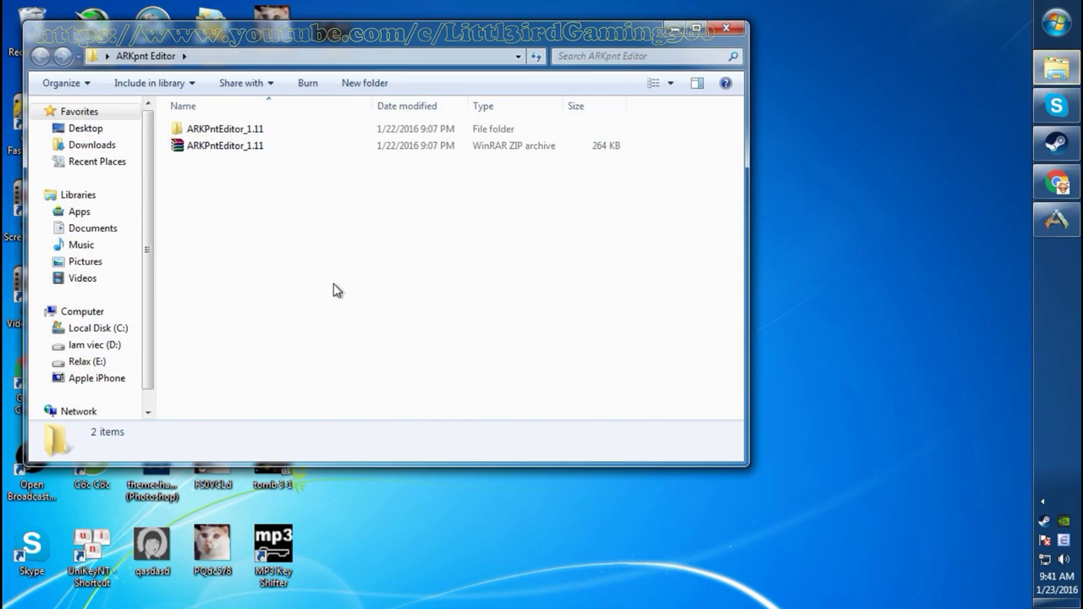
pyautogui.moveTo(285, 48); pyautogui.dragTo(382, 82)
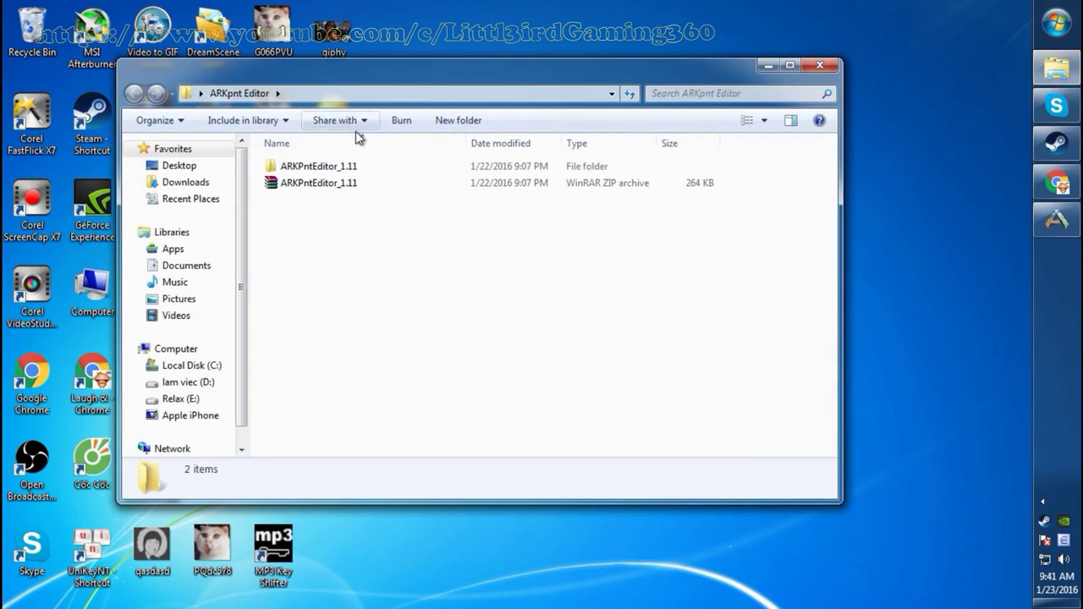
pyautogui.doubleClick(317, 166)
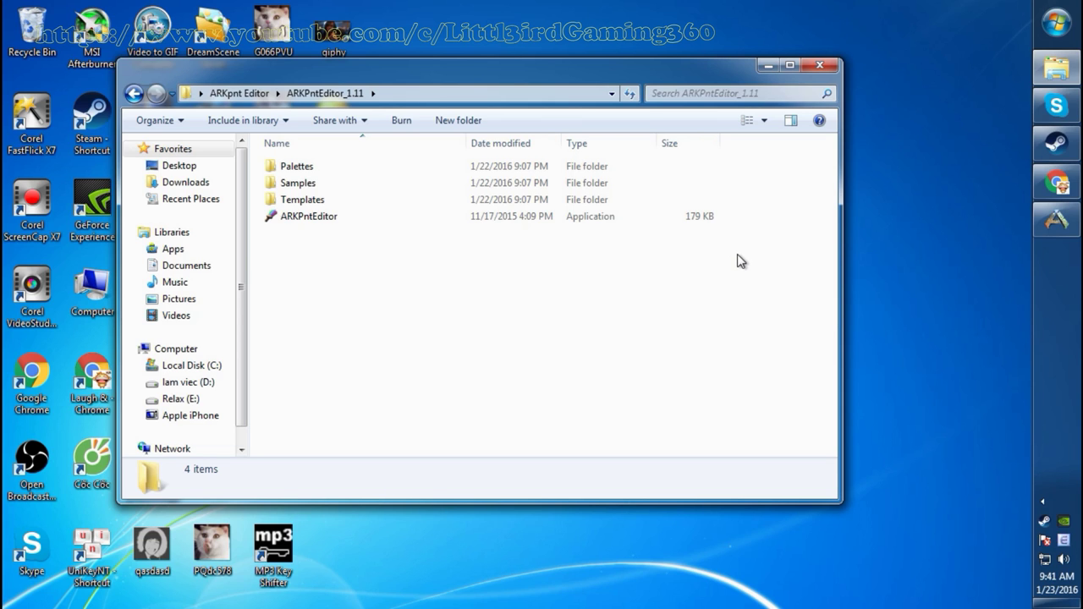
# Step: Minimize the browser and the ARKPntEditor_1.11 folder window to get back to the desktop
pyautogui.click(1067, 185)
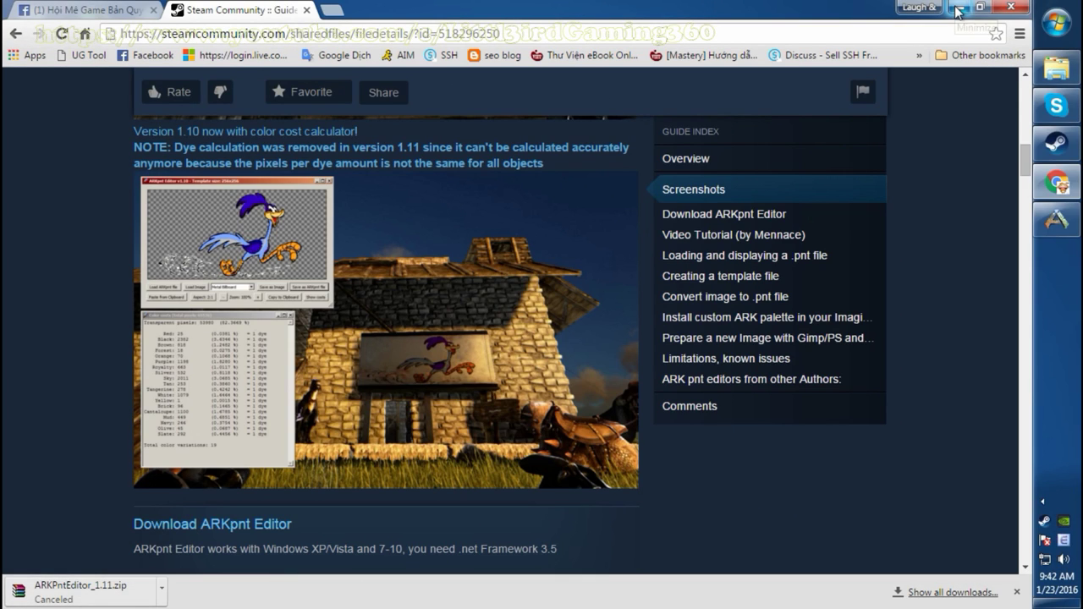
pyautogui.click(958, 12)
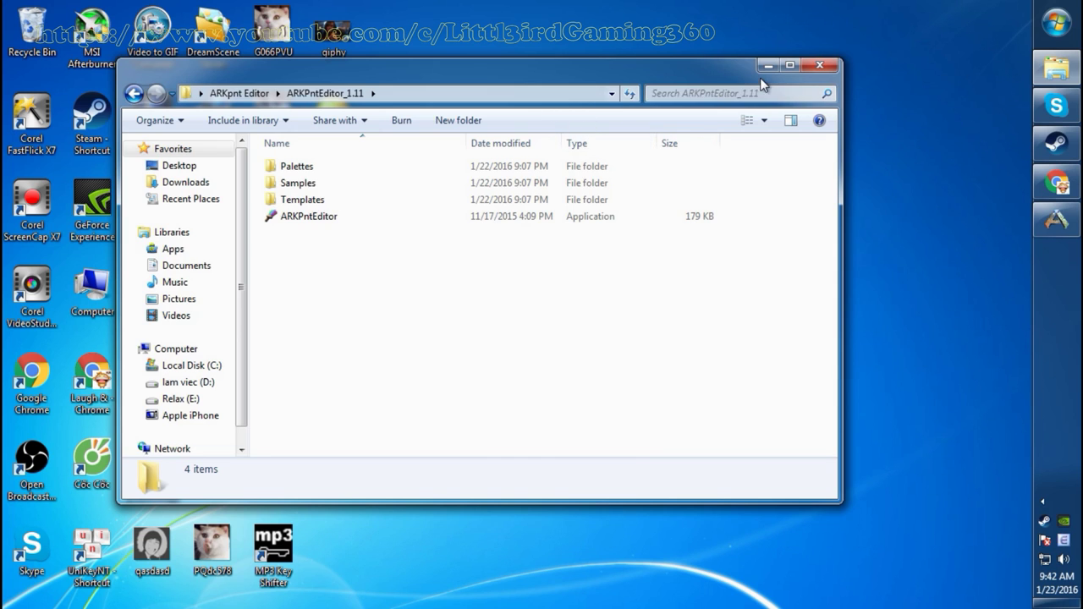
pyautogui.click(768, 65)
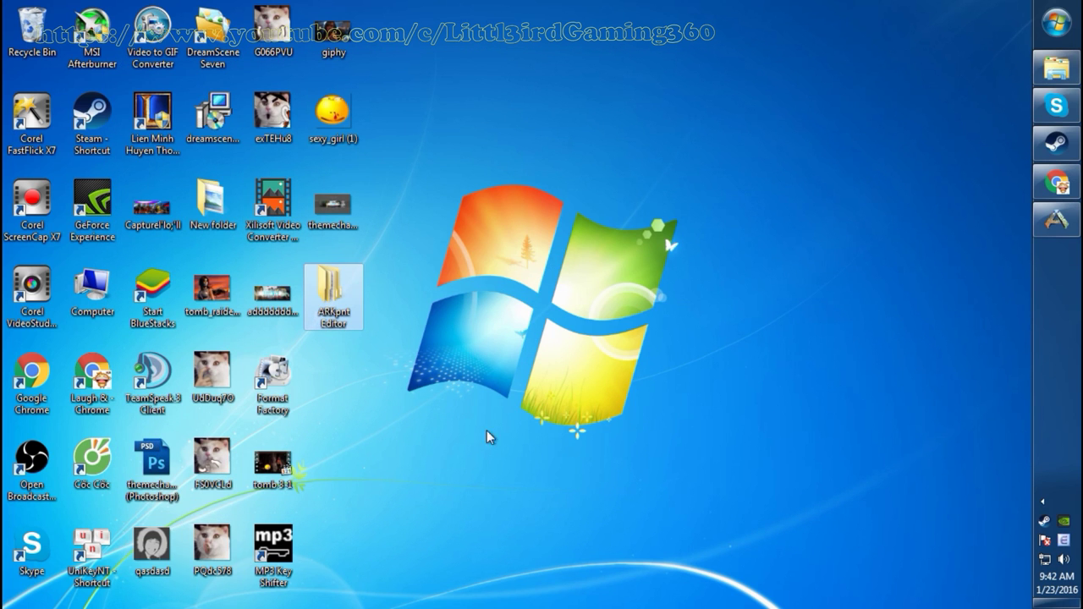
# Step: View the qasdasd picture from the desktop and open it in Paint
pyautogui.click(163, 550)
pyautogui.doubleClick(161, 545)
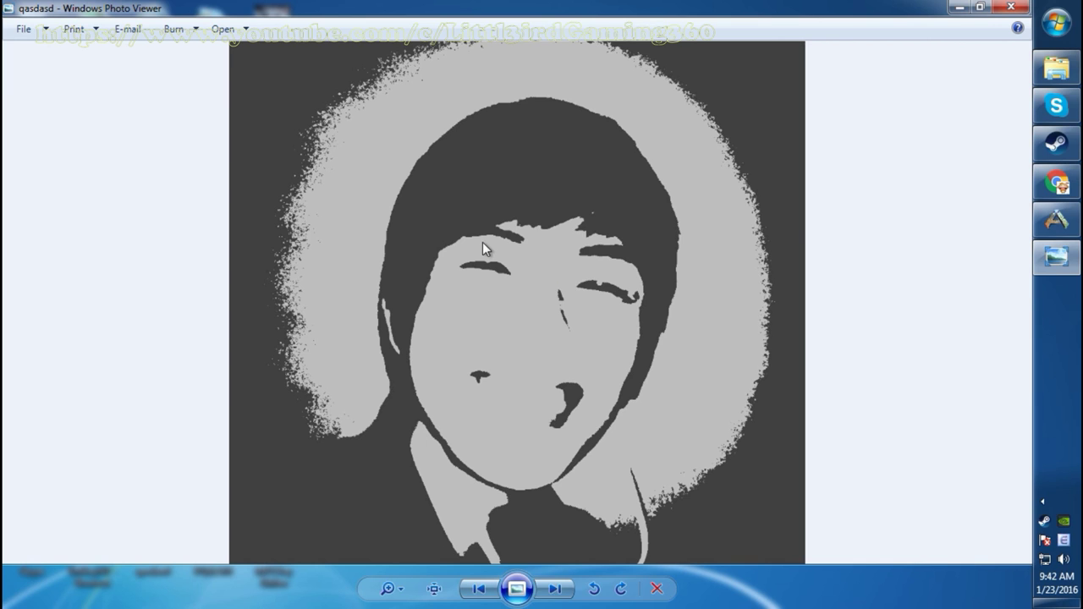
pyautogui.rightClick(482, 242)
pyautogui.moveTo(562, 252)
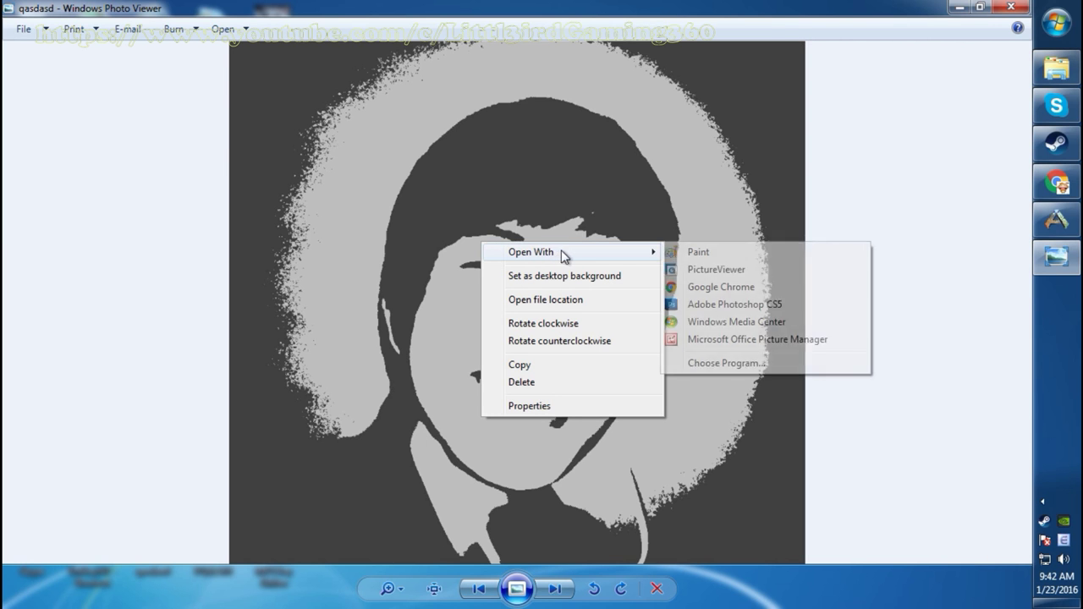
pyautogui.click(709, 253)
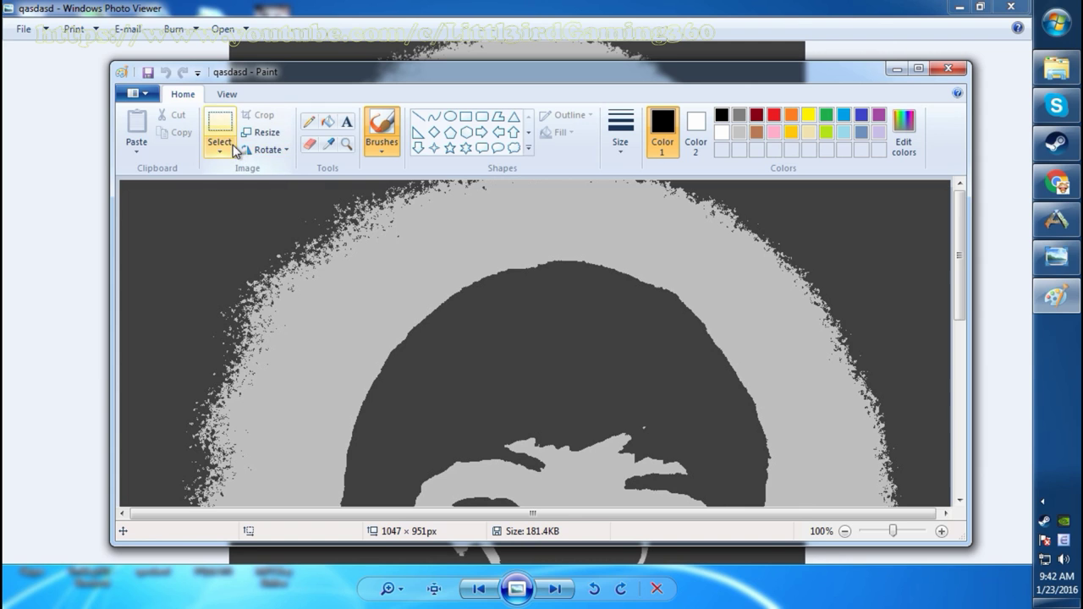
pyautogui.scroll(-3, 511, 209)
pyautogui.scroll(3, 510, 209)
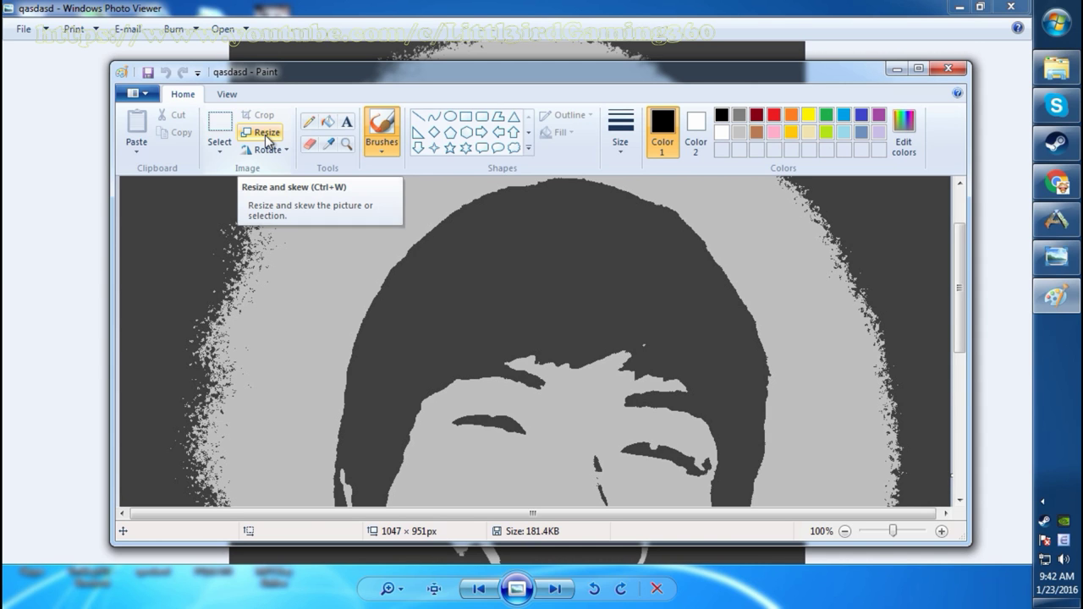
pyautogui.click(267, 135)
pyautogui.moveTo(312, 218); pyautogui.dragTo(227, 215)
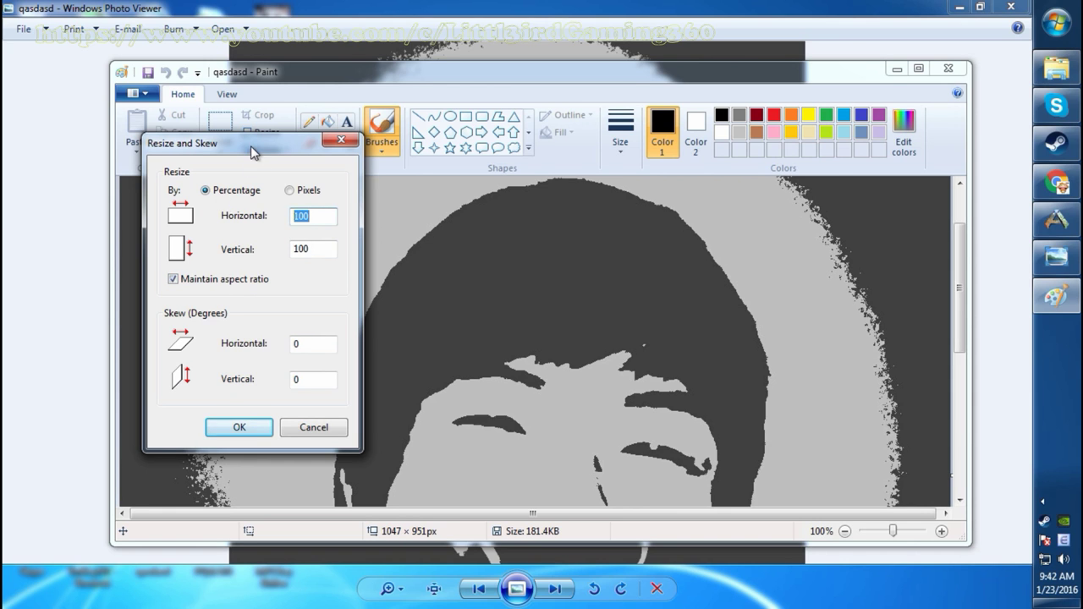
pyautogui.moveTo(254, 151); pyautogui.dragTo(438, 148)
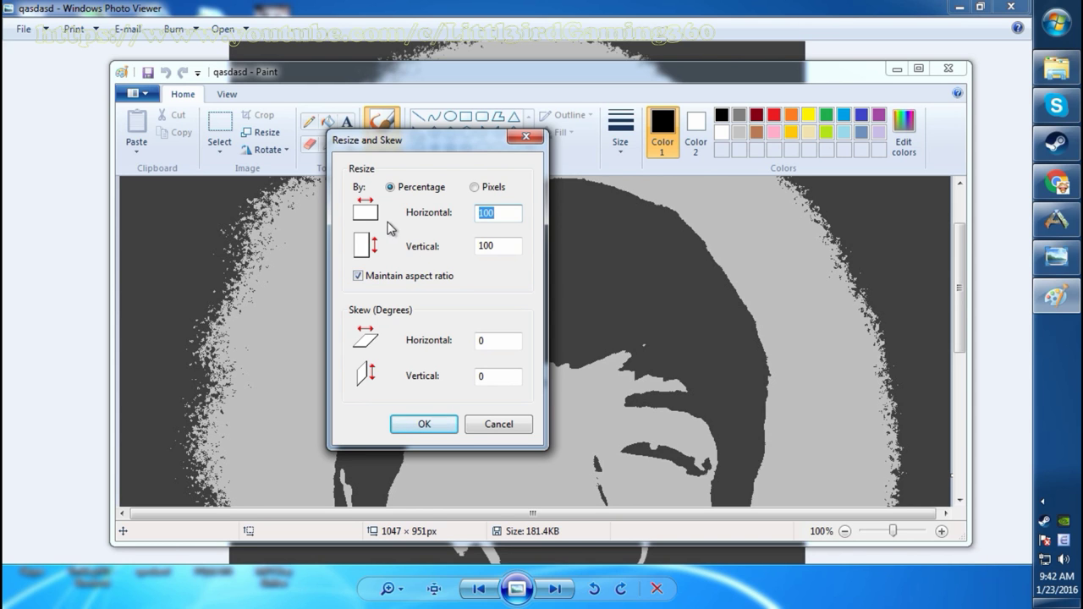
pyautogui.click(525, 137)
# Step: Maximize the Paint window and resize the picture to 256 × 256 pixels without maintaining the aspect ratio
pyautogui.doubleClick(515, 80)
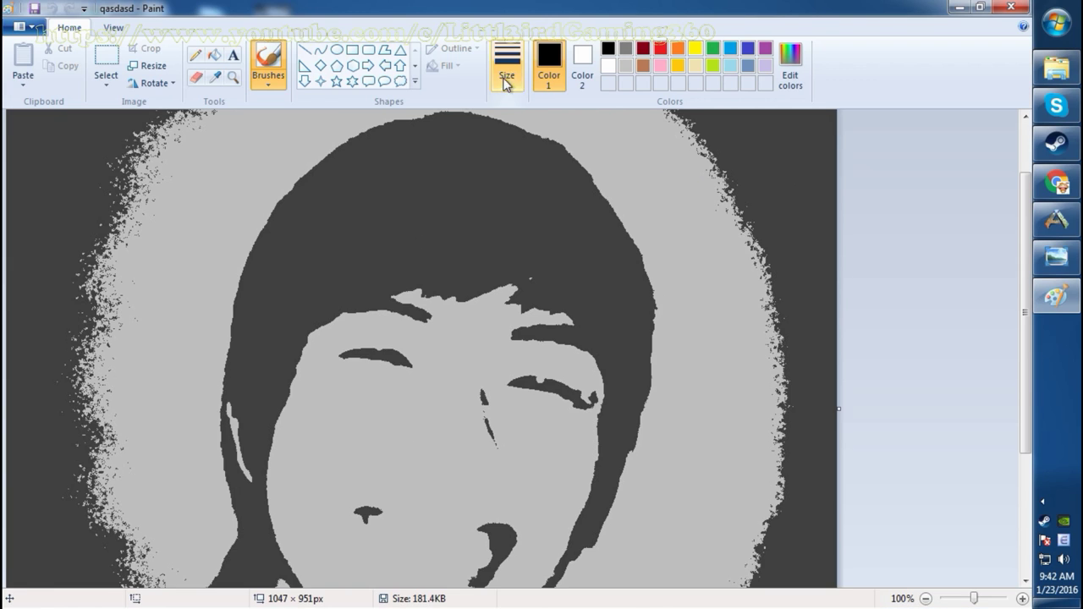
pyautogui.click(149, 66)
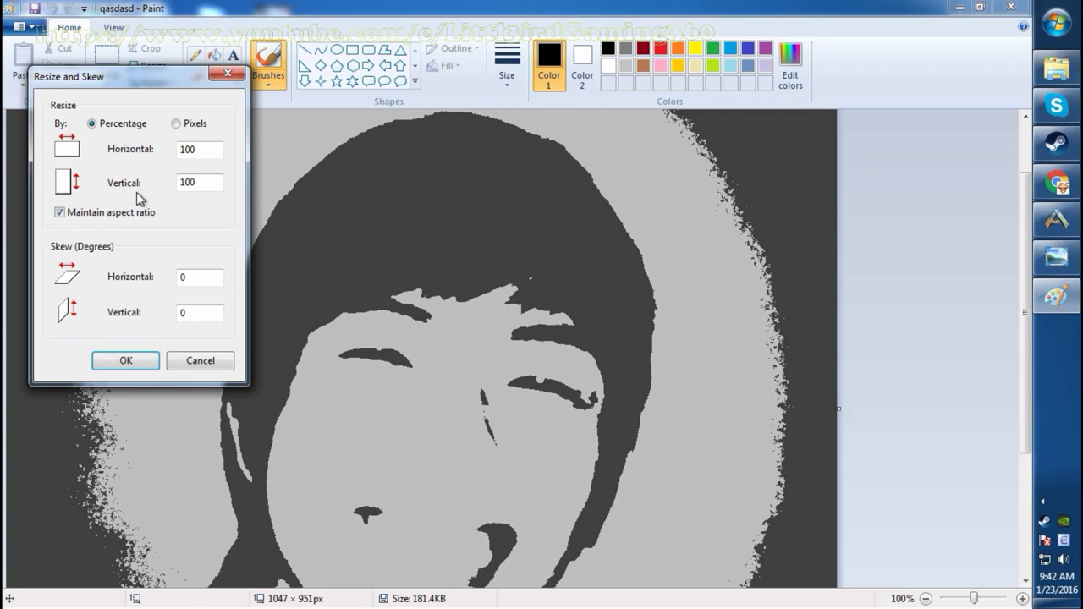
pyautogui.click(59, 212)
pyautogui.click(176, 123)
pyautogui.moveTo(211, 149); pyautogui.dragTo(129, 155)
pyautogui.write('256')
pyautogui.moveTo(210, 184); pyautogui.dragTo(141, 189)
pyautogui.write('2')
pyautogui.click(128, 361)
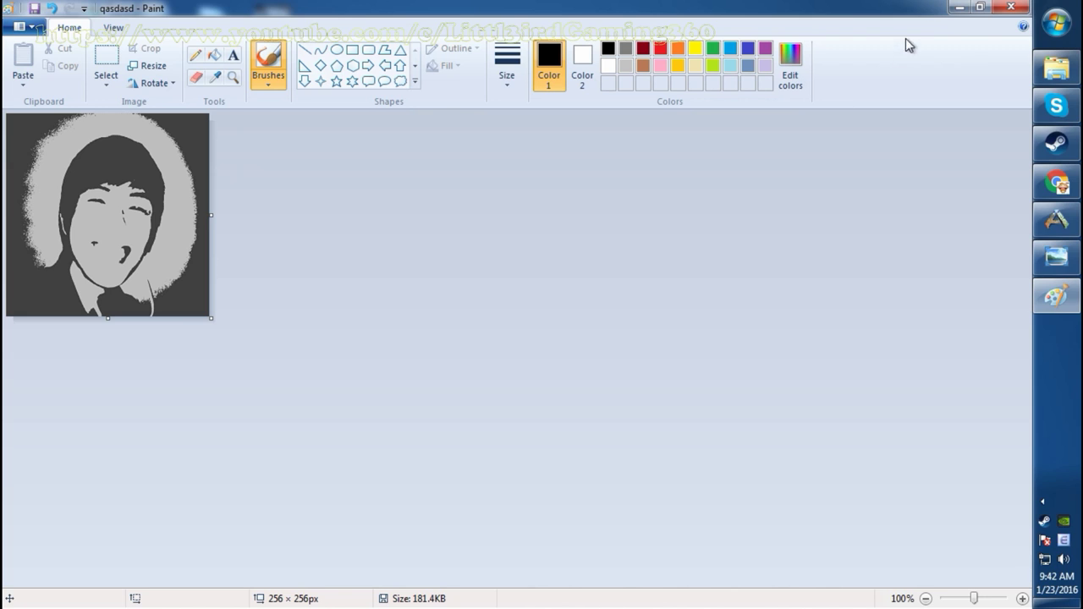
# Step: Save the resized picture as a PNG named dasdasdasdasd on the desktop
pyautogui.click(28, 26)
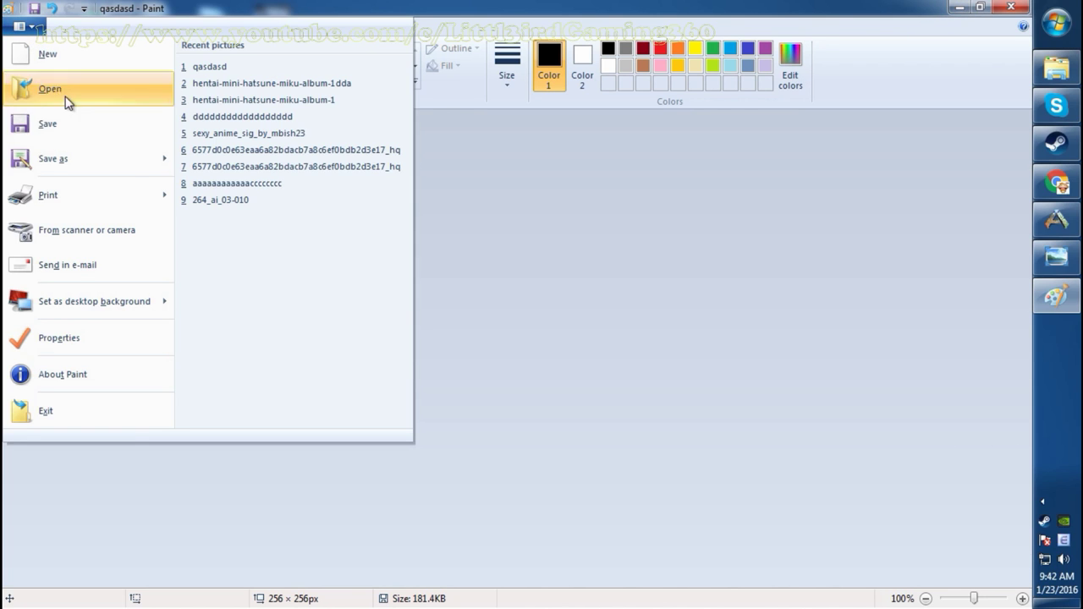
pyautogui.moveTo(155, 164)
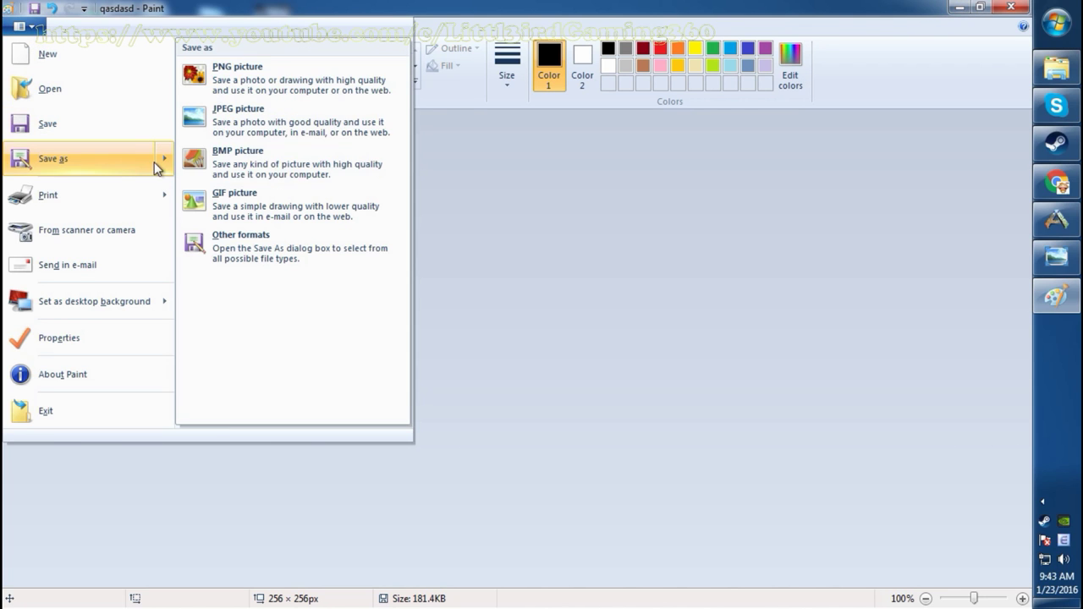
pyautogui.click(241, 90)
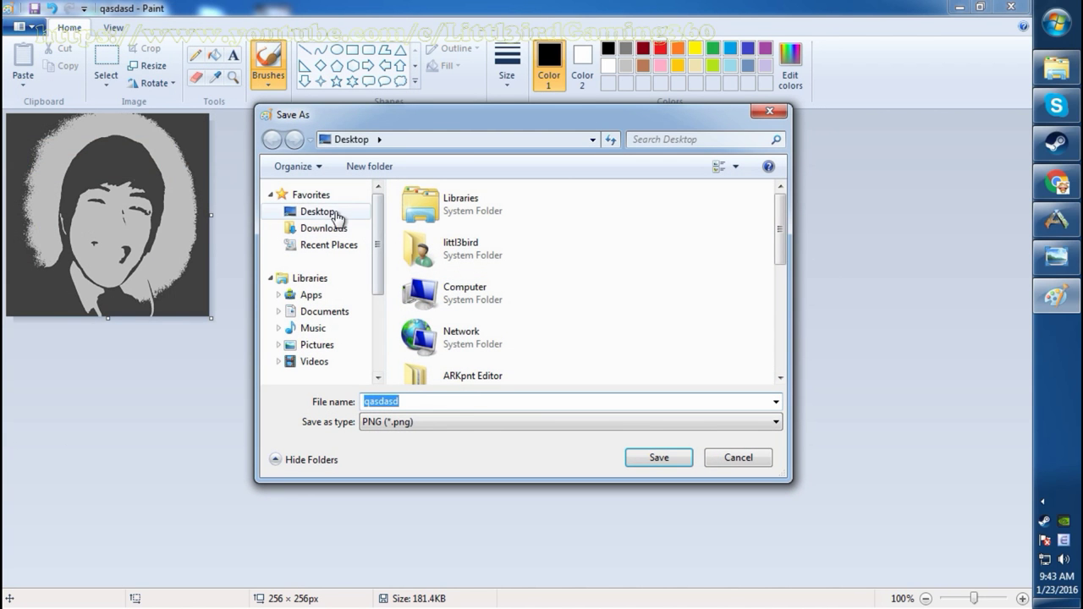
pyautogui.click(334, 215)
pyautogui.moveTo(425, 403); pyautogui.dragTo(316, 394)
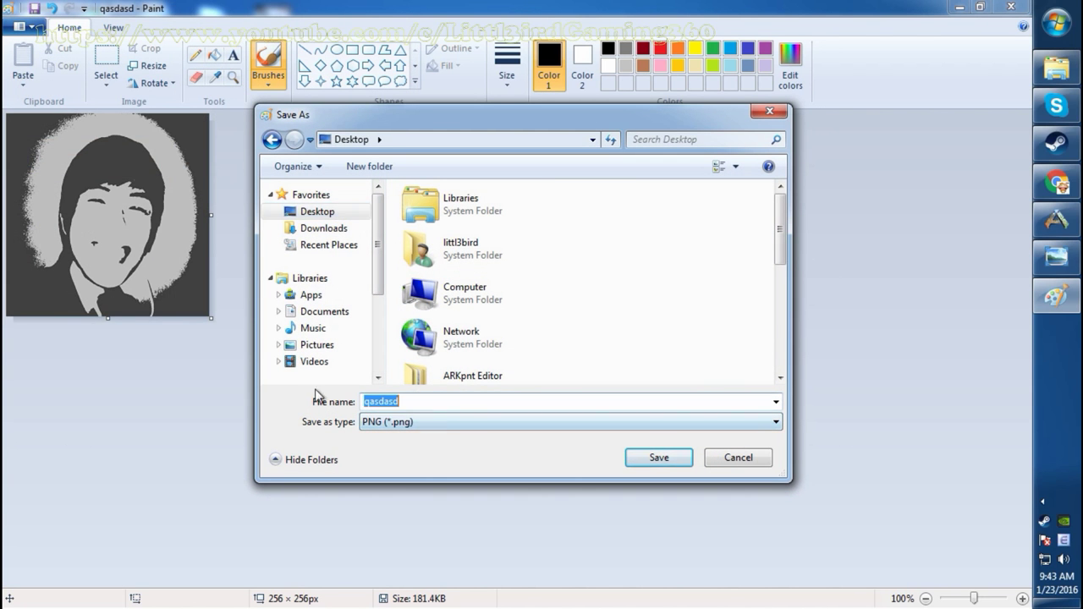
pyautogui.write('dasdasdasdasd')
pyautogui.click(659, 461)
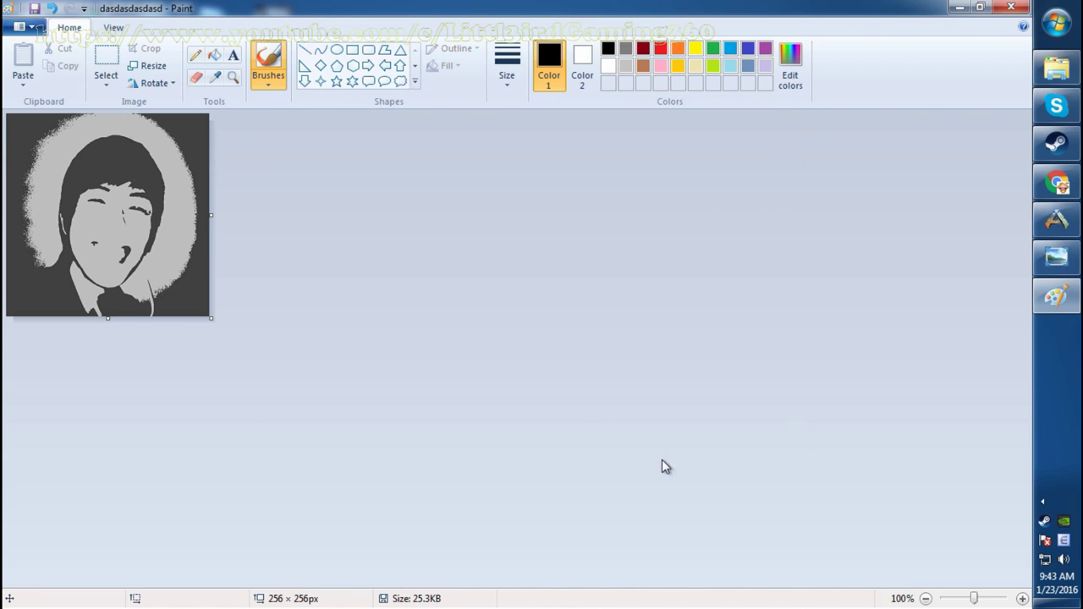
# Step: Return to the desktop and run ARKPntEditor from the ARKPntEditor_1.11 subfolder of the ARKpnt Editor folder
pyautogui.click(1057, 604)
pyautogui.doubleClick(313, 307)
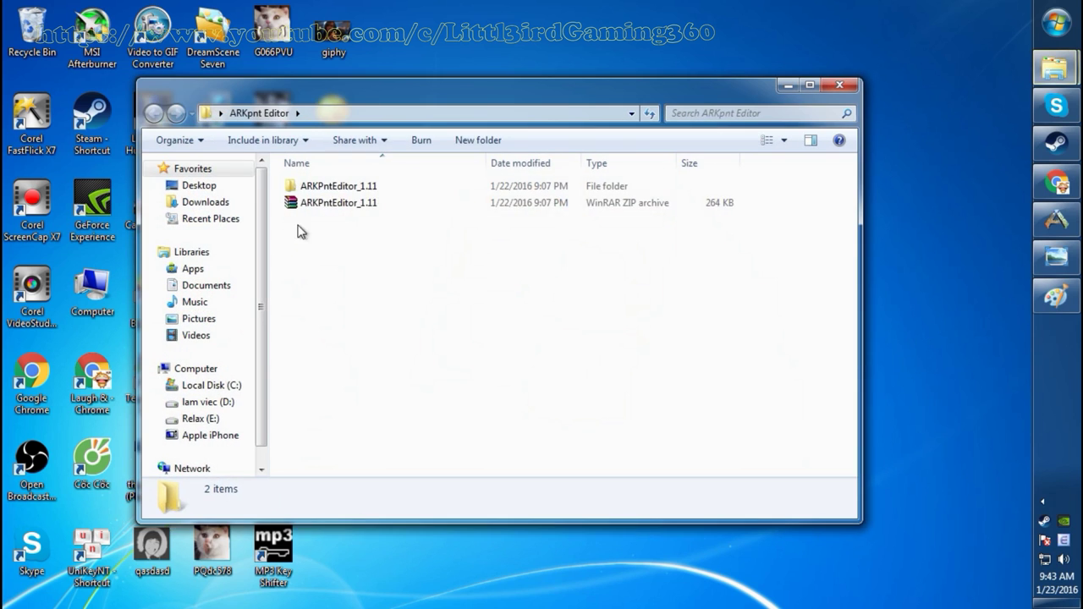
pyautogui.doubleClick(308, 188)
pyautogui.click(332, 240)
pyautogui.doubleClick(332, 240)
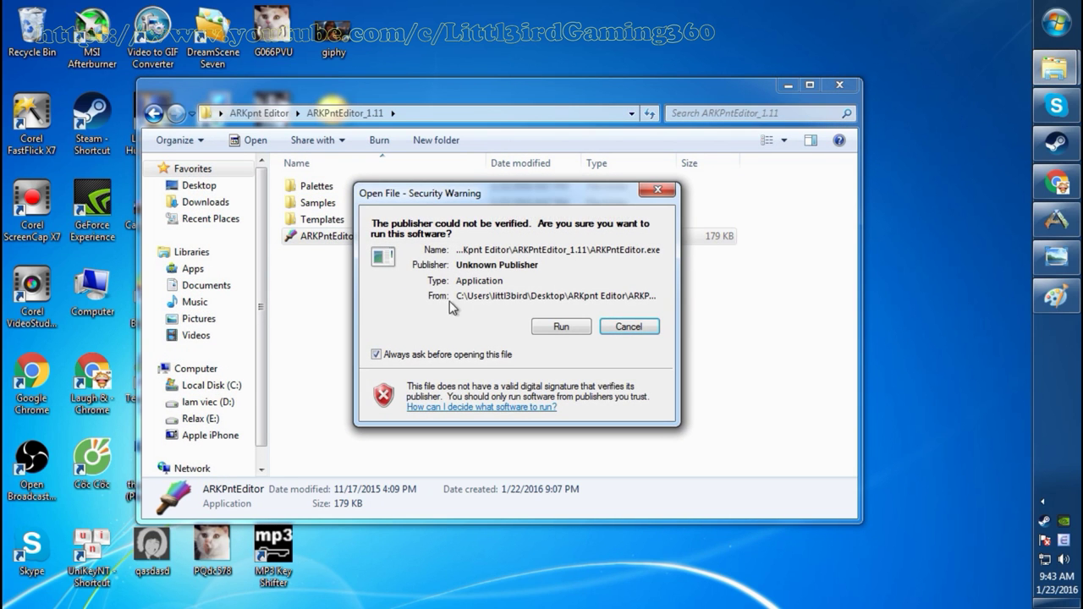
pyautogui.click(559, 327)
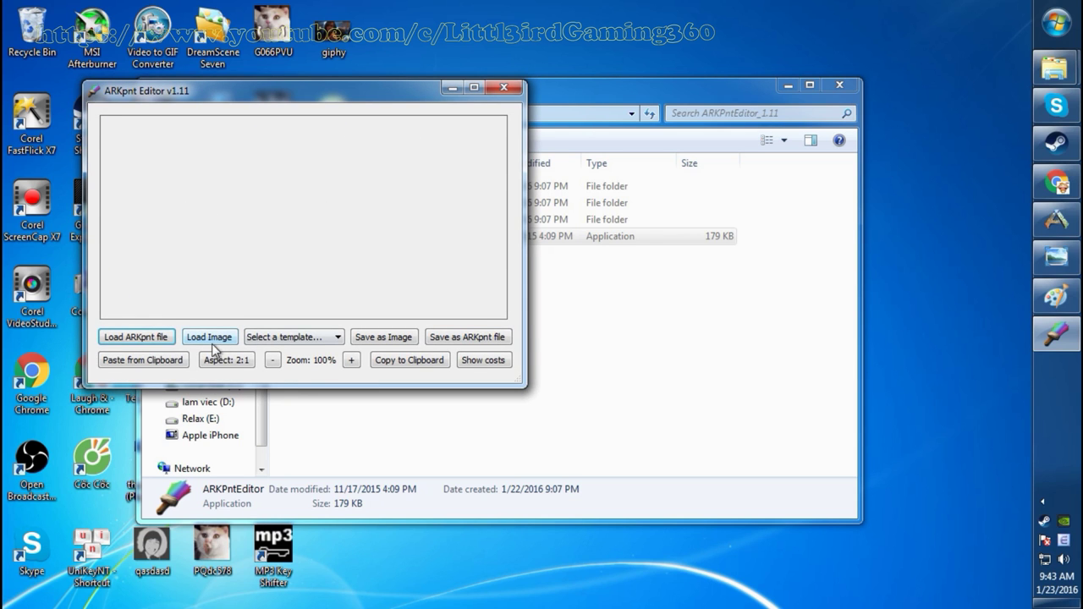
# Step: Load the ARKpnt file ARK_Sign_Large_Metal_C from the Samples folder inside the desktop's ARKpnt Editor\ARKPntEditor_1.11 folder
pyautogui.moveTo(279, 91); pyautogui.dragTo(714, 107)
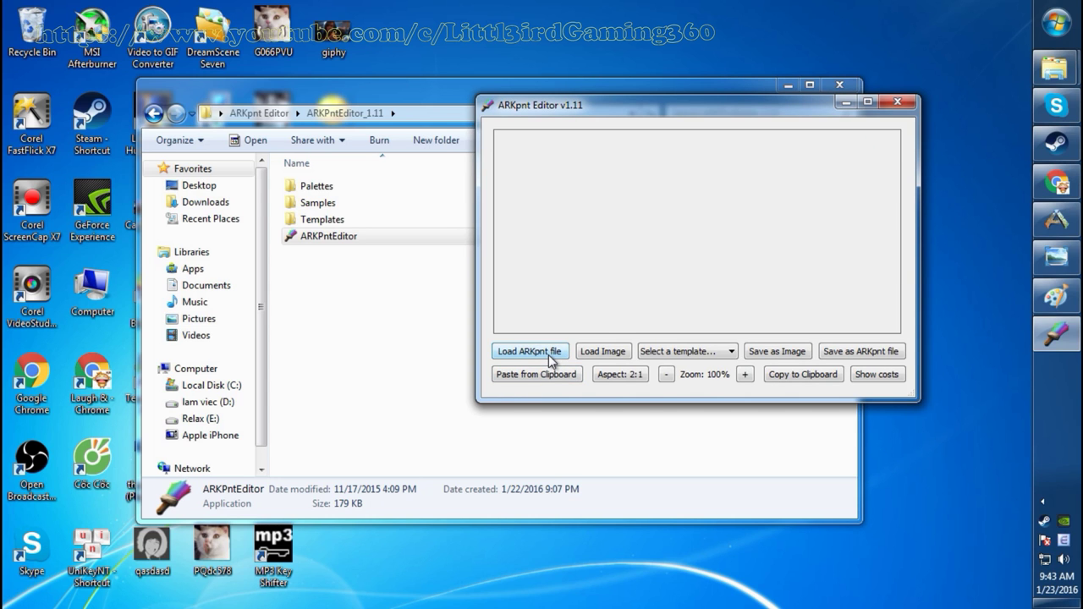
pyautogui.click(549, 357)
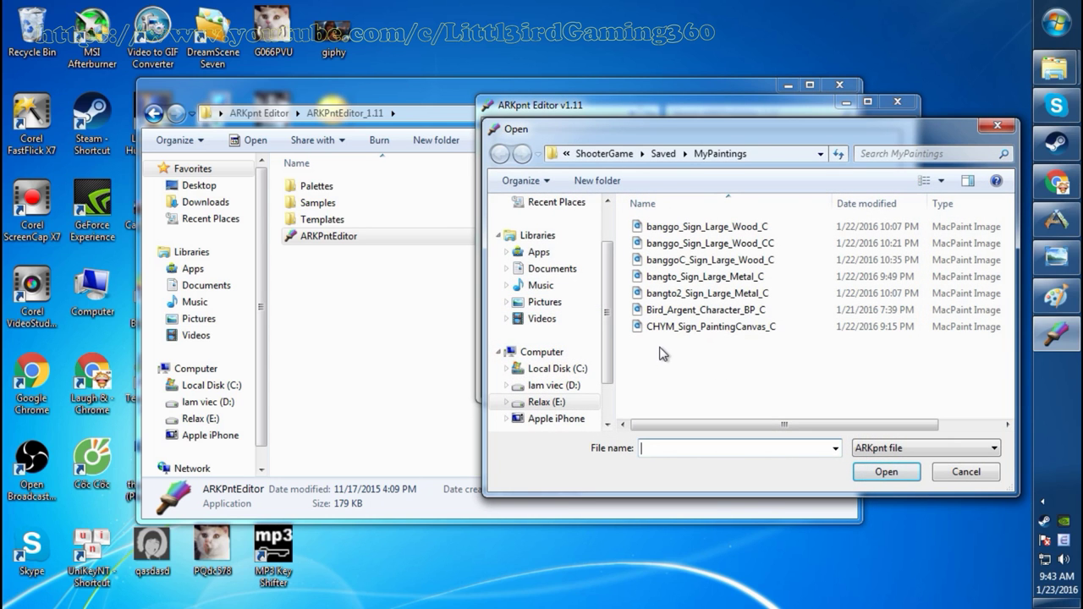
pyautogui.scroll(2, 614, 305)
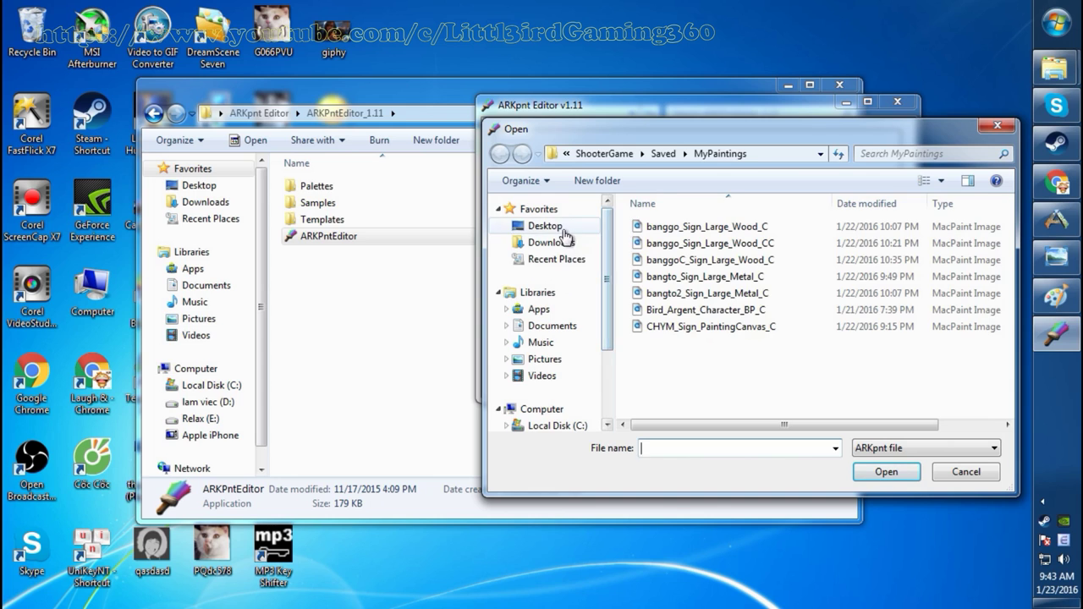
pyautogui.click(554, 227)
pyautogui.scroll(-1, 728, 304)
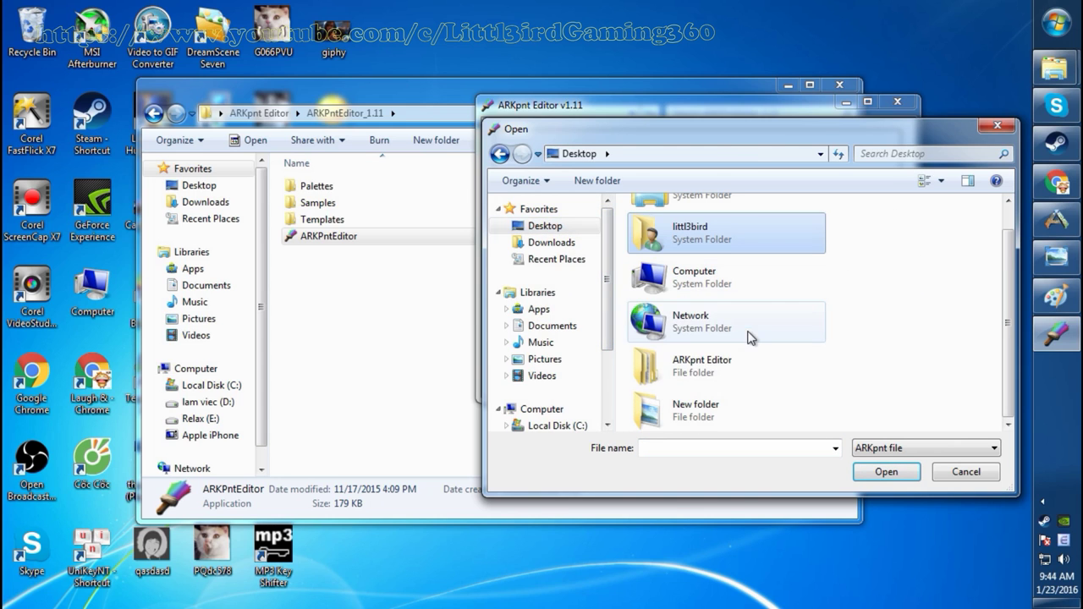
pyautogui.doubleClick(711, 376)
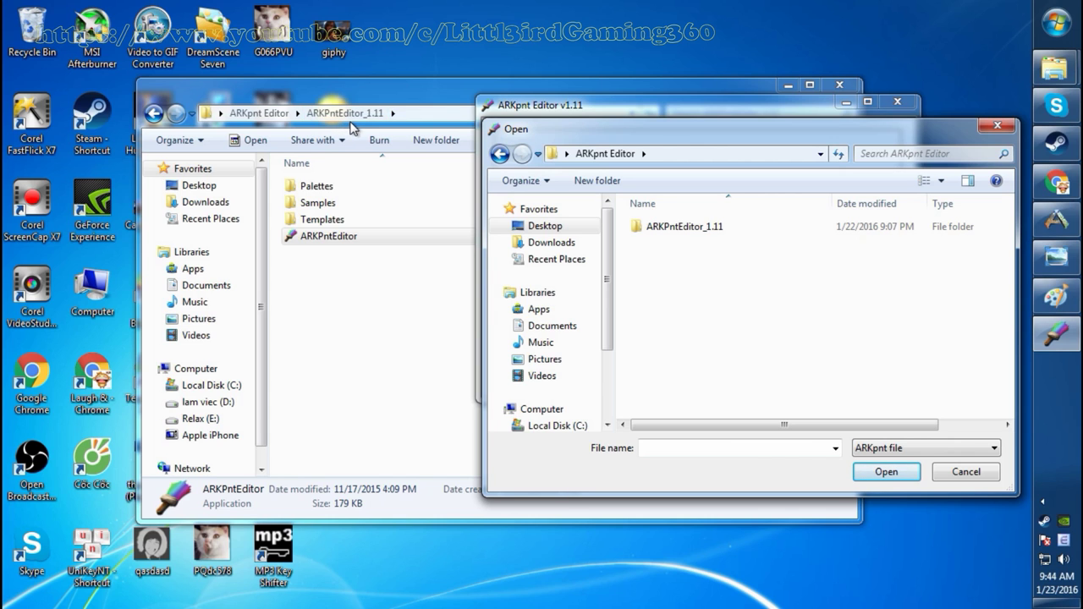
pyautogui.doubleClick(711, 229)
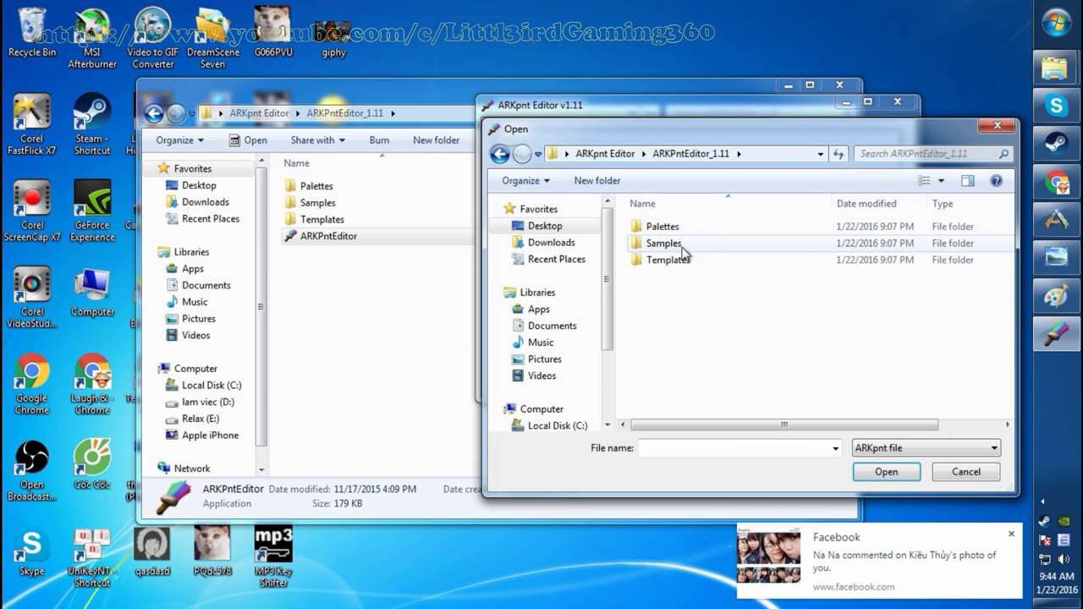
pyautogui.doubleClick(677, 245)
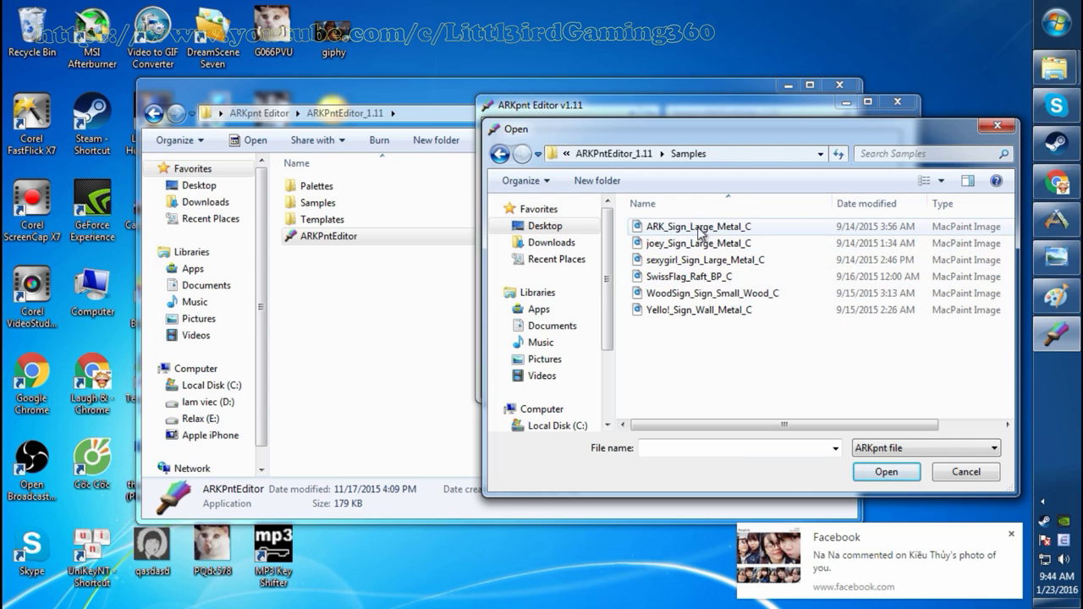
pyautogui.click(683, 228)
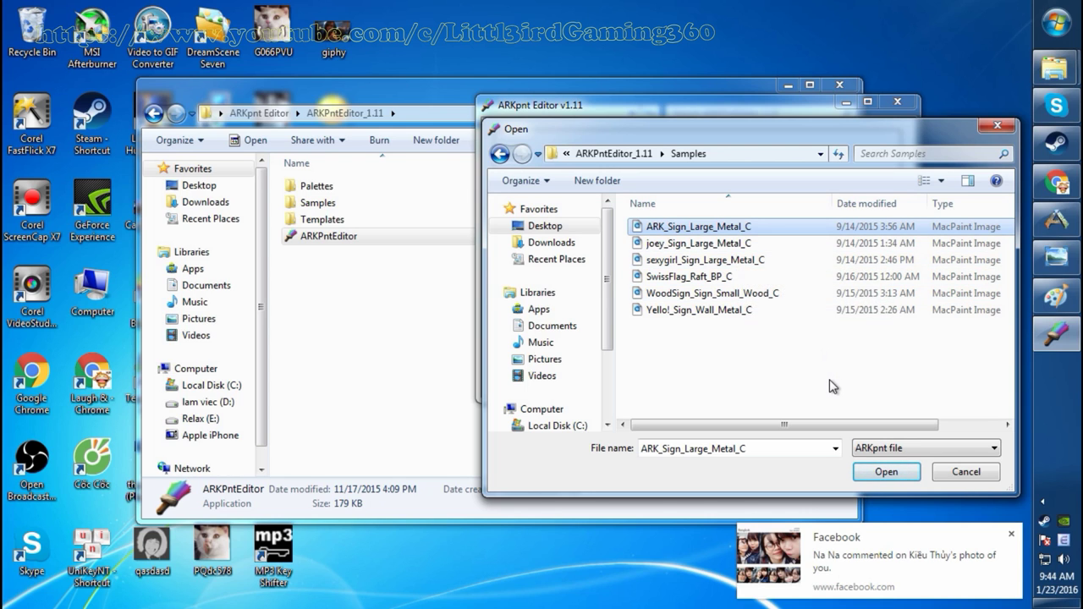
pyautogui.click(714, 240)
pyautogui.doubleClick(714, 230)
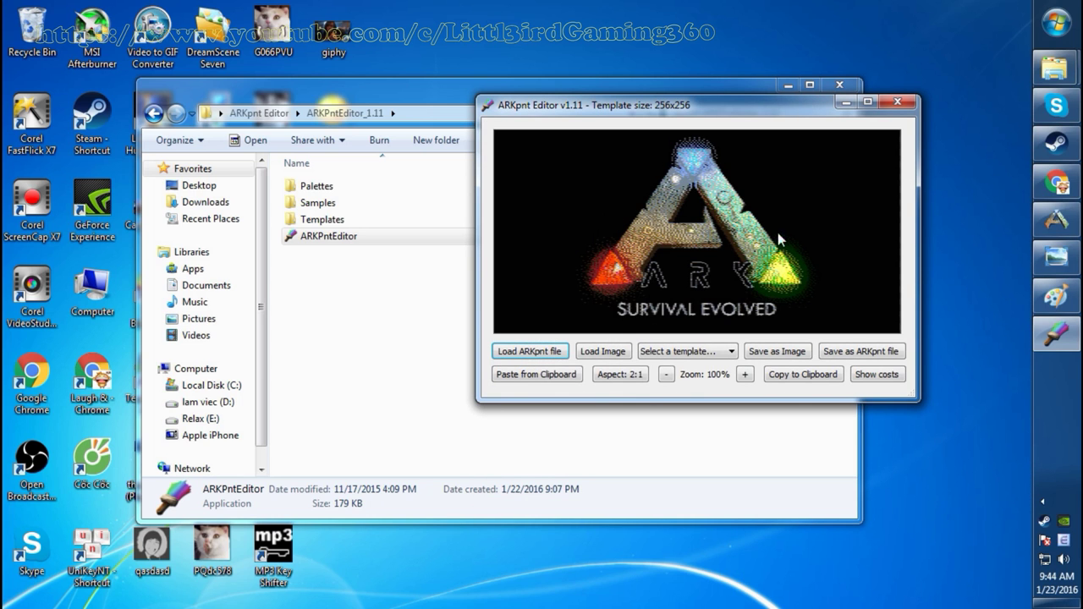
# Step: Load the dasdasdasdasd image from the desktop into the template and accept reducing its colors
pyautogui.click(604, 352)
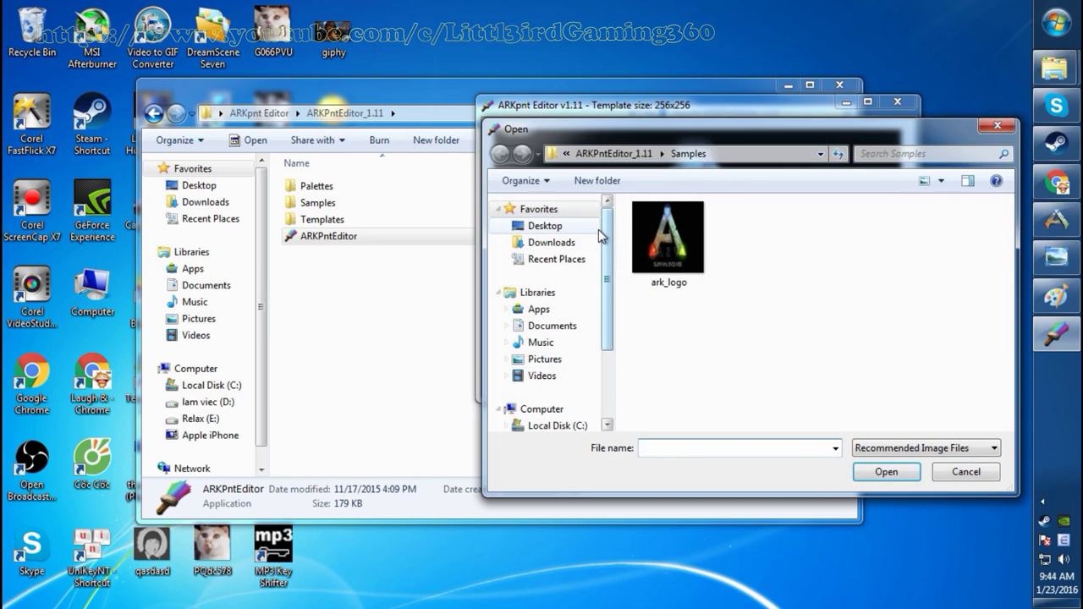
pyautogui.moveTo(761, 137); pyautogui.dragTo(669, 93)
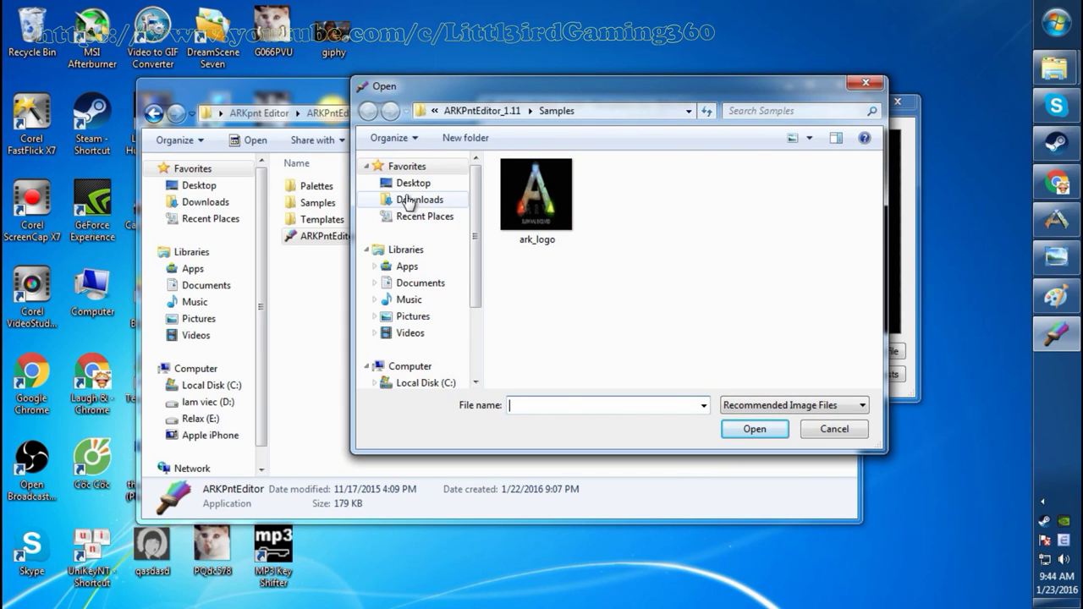
pyautogui.click(414, 183)
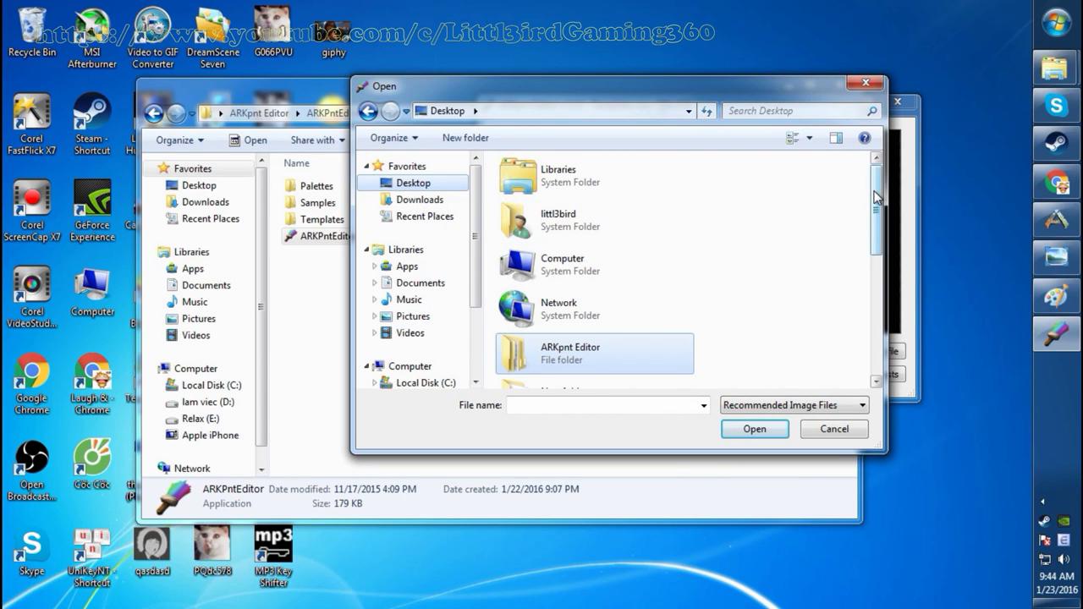
pyautogui.moveTo(875, 198); pyautogui.dragTo(881, 300)
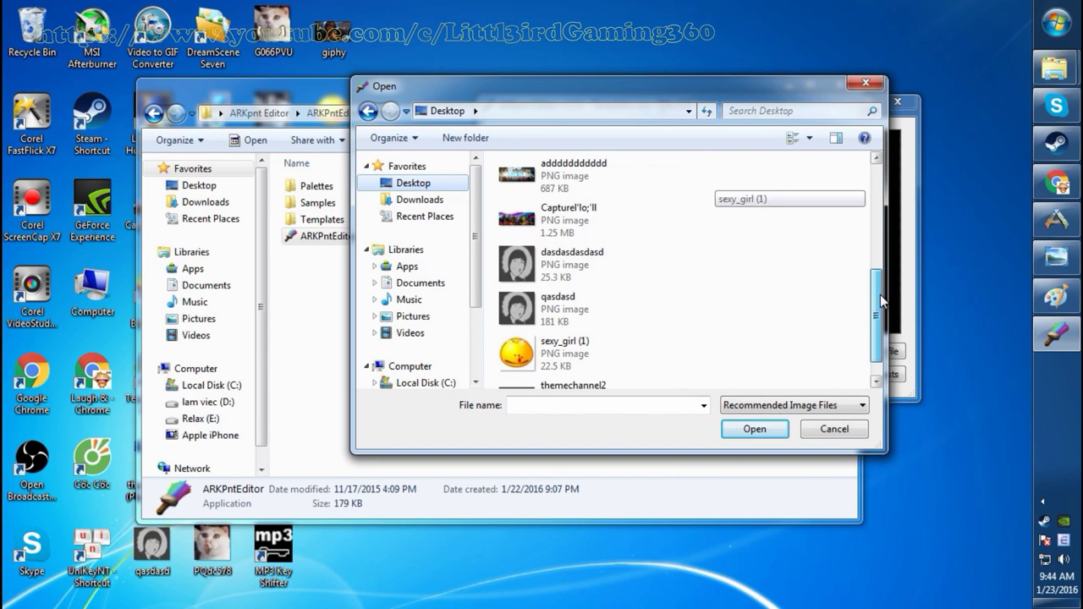
pyautogui.click(570, 276)
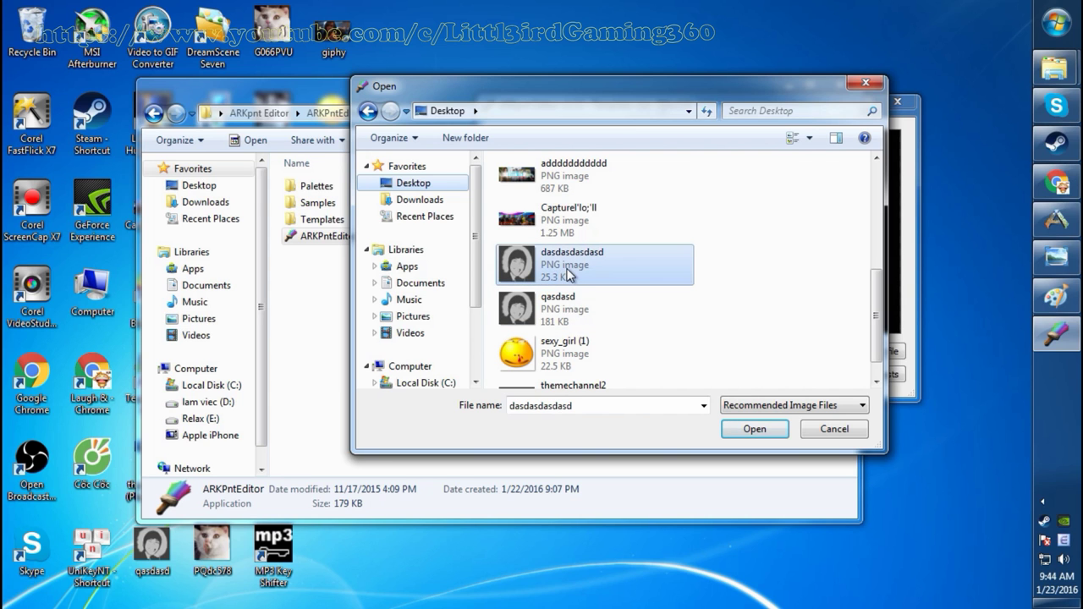
pyautogui.doubleClick(564, 270)
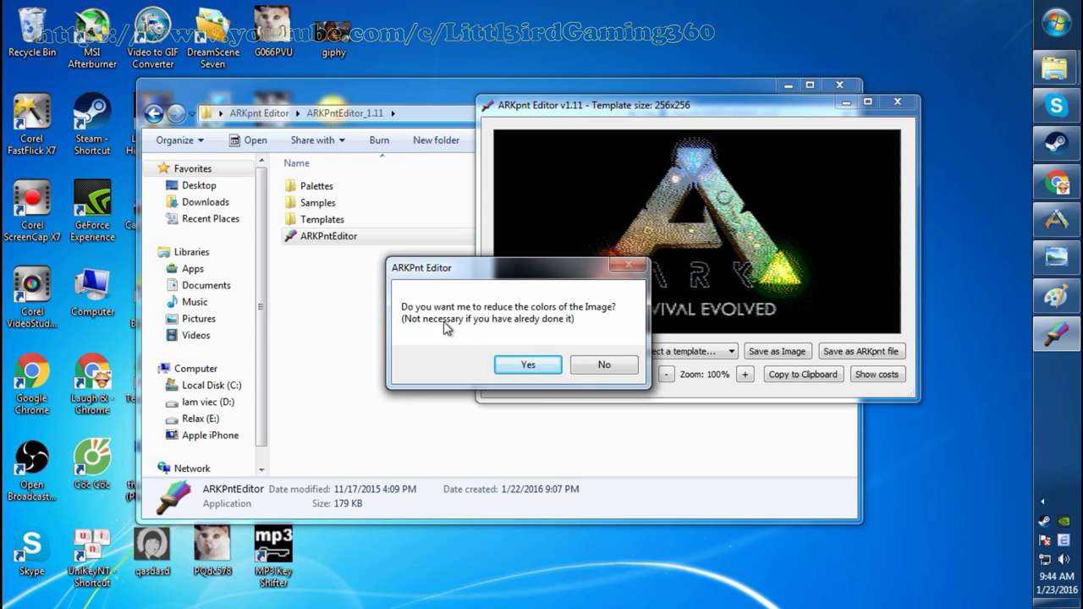
pyautogui.click(541, 371)
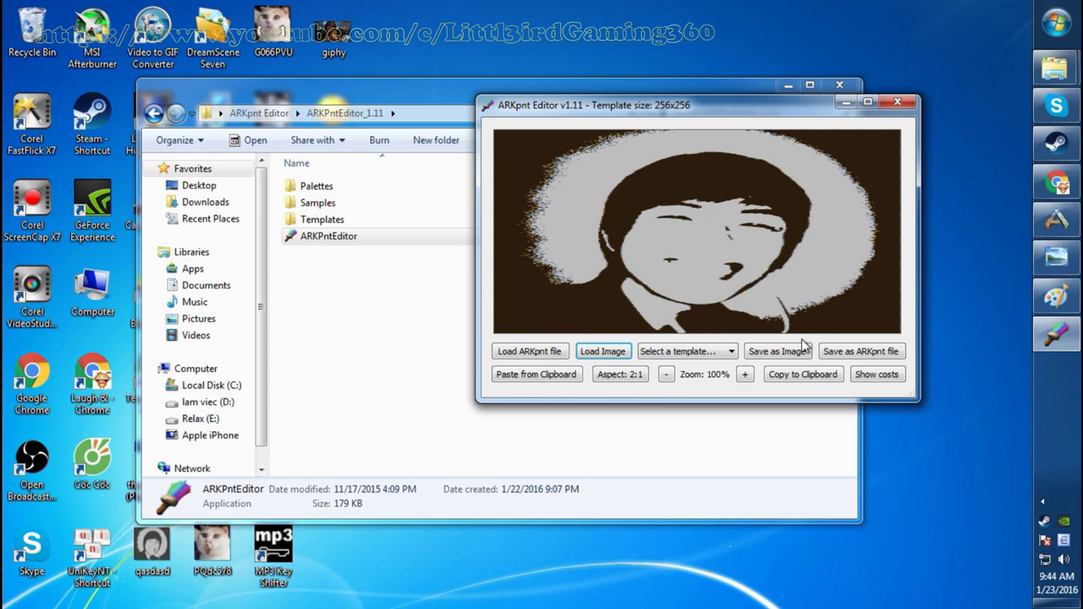
# Step: Start saving the painting as an ARKpnt file and browse to E:\SteamLibrary\SteamApps\common\ARK\ShooterGame\Saved\MyPaintings
pyautogui.click(850, 355)
pyautogui.moveTo(476, 245); pyautogui.dragTo(485, 300)
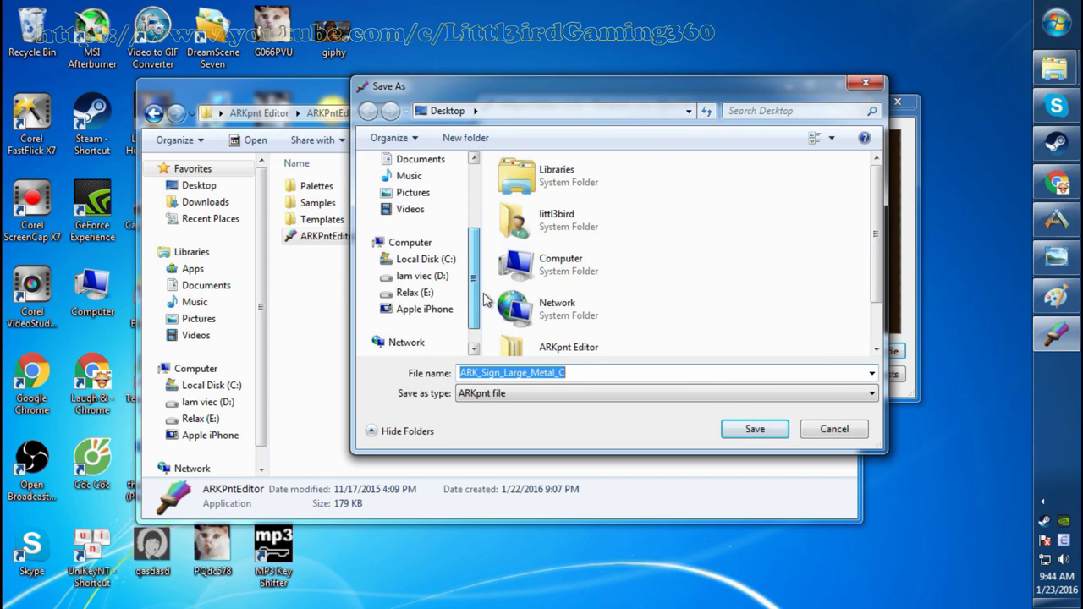
pyautogui.click(447, 292)
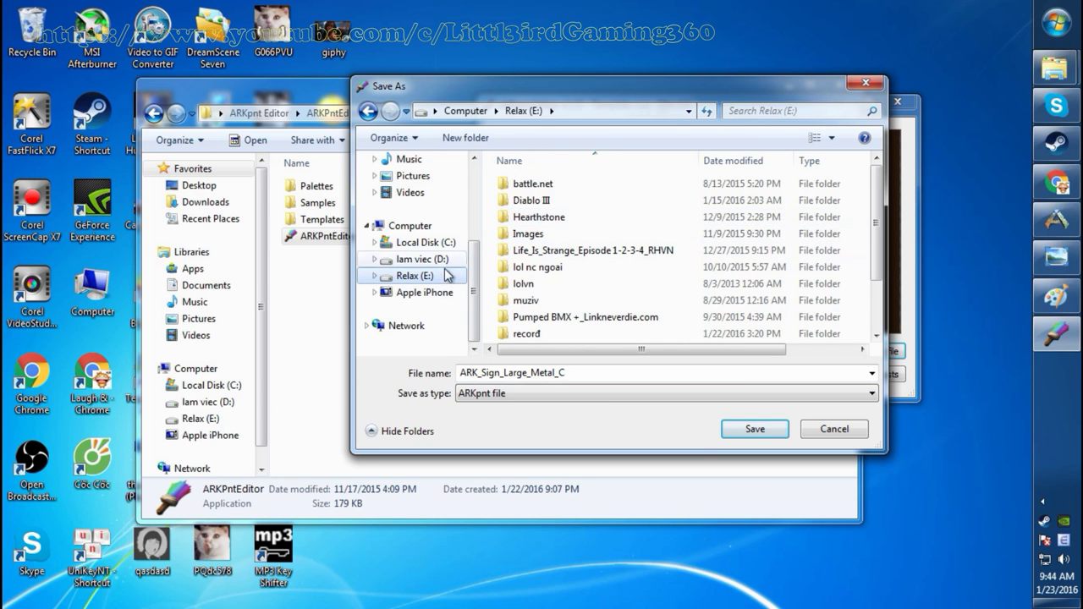
pyautogui.click(593, 284)
pyautogui.scroll(-2, 575, 288)
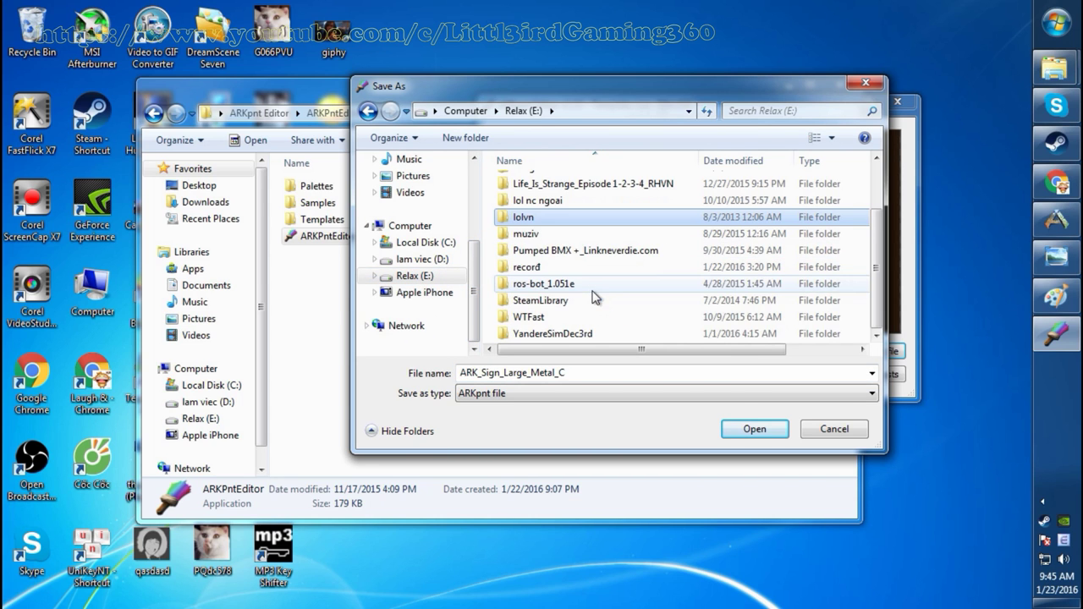
pyautogui.doubleClick(564, 301)
pyautogui.doubleClick(533, 186)
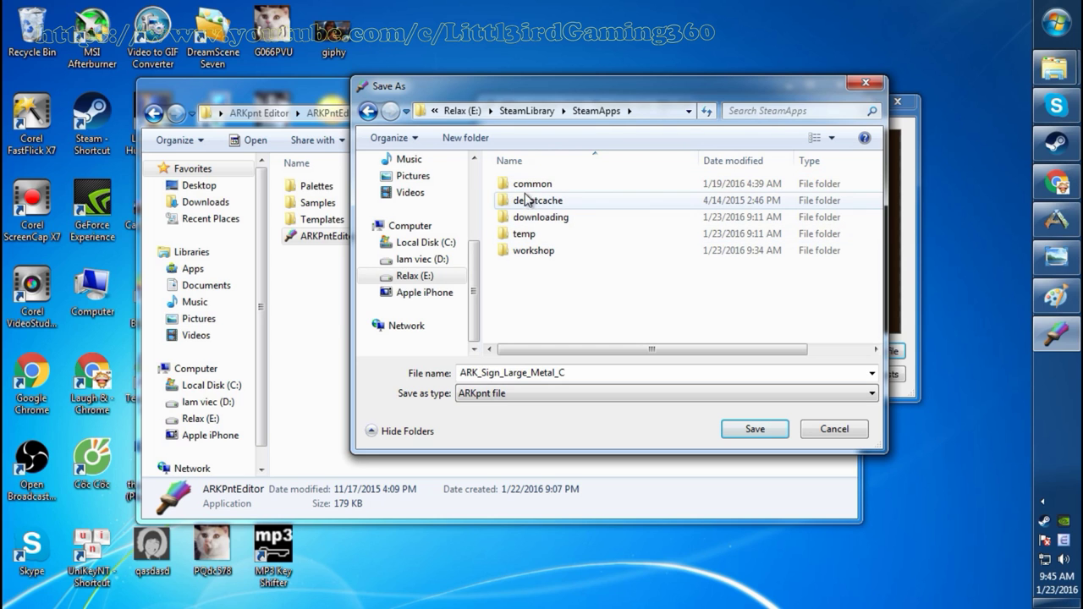
pyautogui.doubleClick(533, 186)
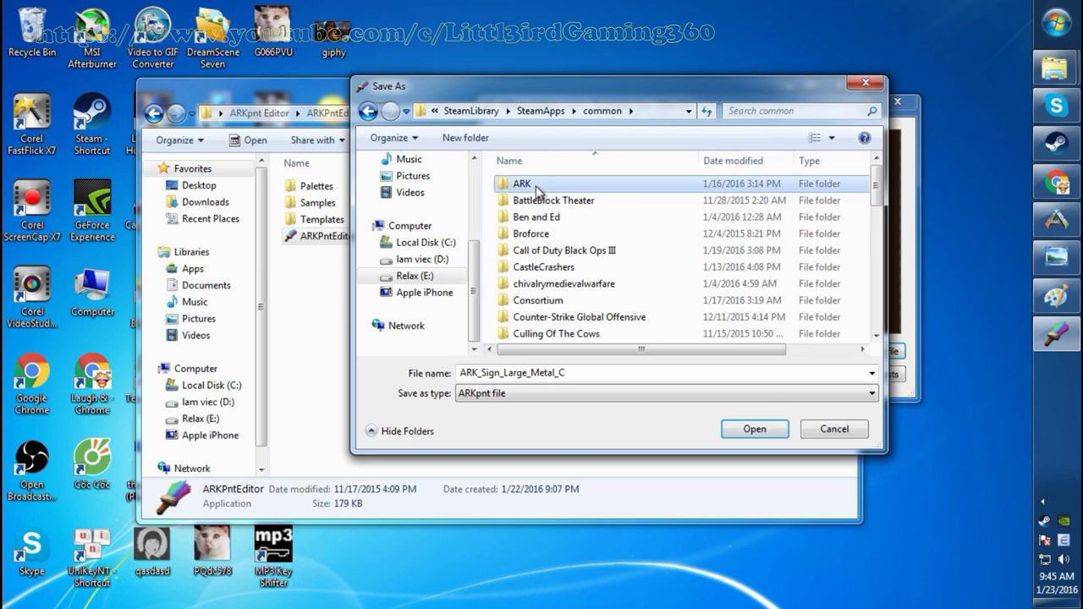
pyautogui.doubleClick(533, 184)
pyautogui.doubleClick(547, 219)
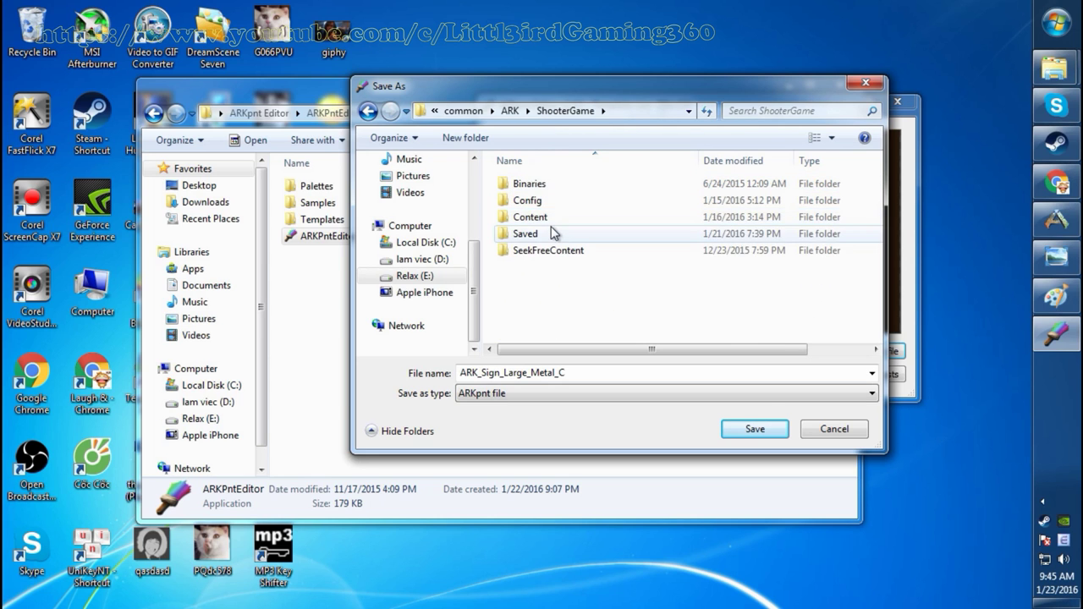
pyautogui.doubleClick(542, 236)
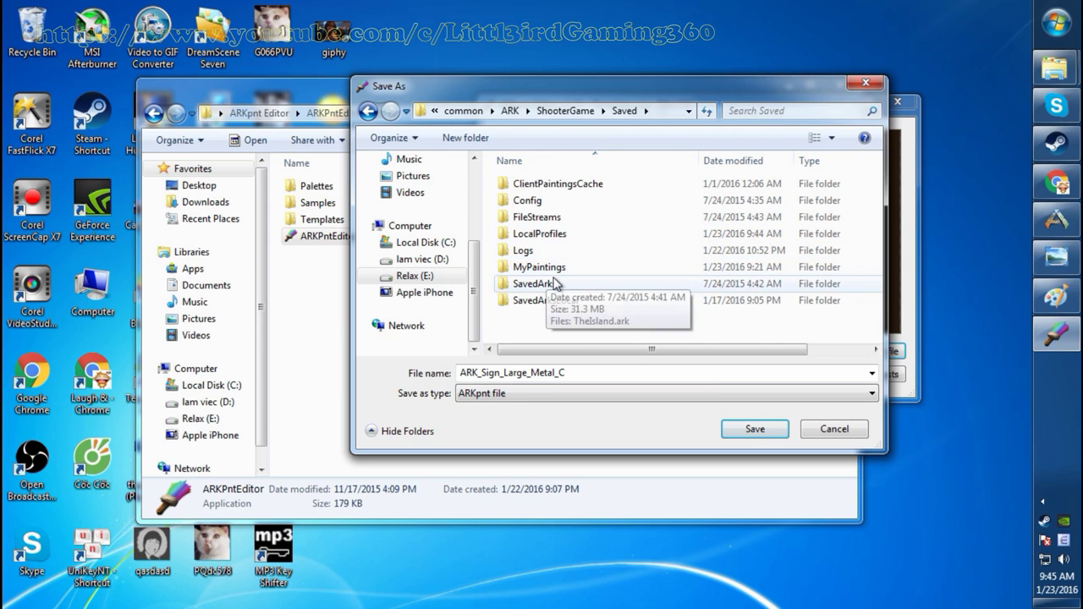
pyautogui.click(558, 271)
pyautogui.doubleClick(558, 271)
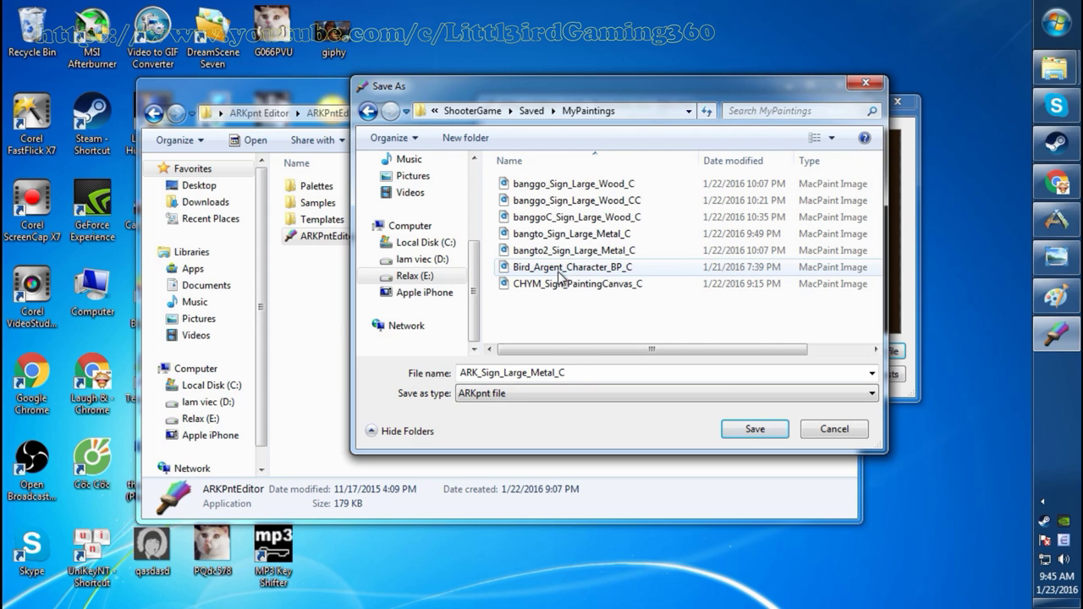
# Step: Name the painting file Vidu_Sign_Large_Wood_C and save it as an ARKpnt file in the MyPaintings folder
pyautogui.click(476, 376)
pyautogui.moveTo(477, 376); pyautogui.dragTo(483, 379)
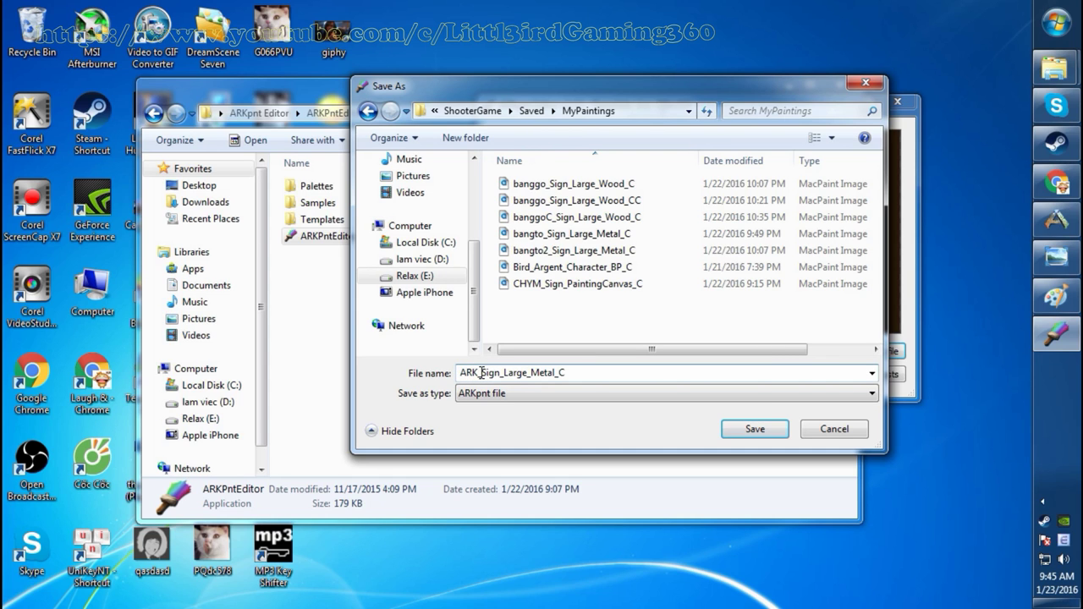
pyautogui.moveTo(481, 373); pyautogui.dragTo(571, 373)
pyautogui.click(473, 374)
pyautogui.write('Vidu')
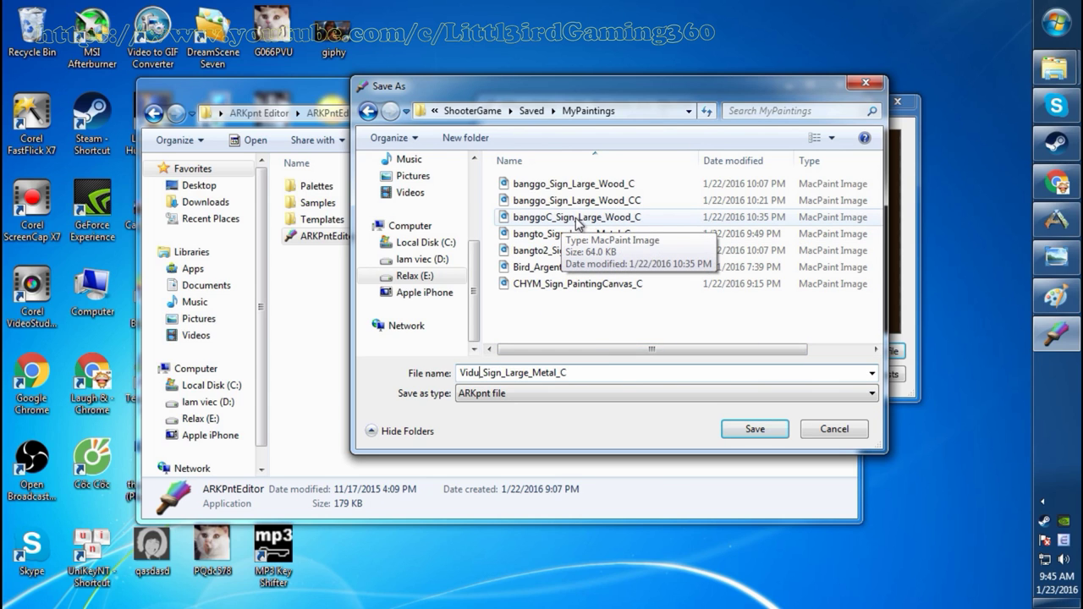
pyautogui.doubleClick(548, 373)
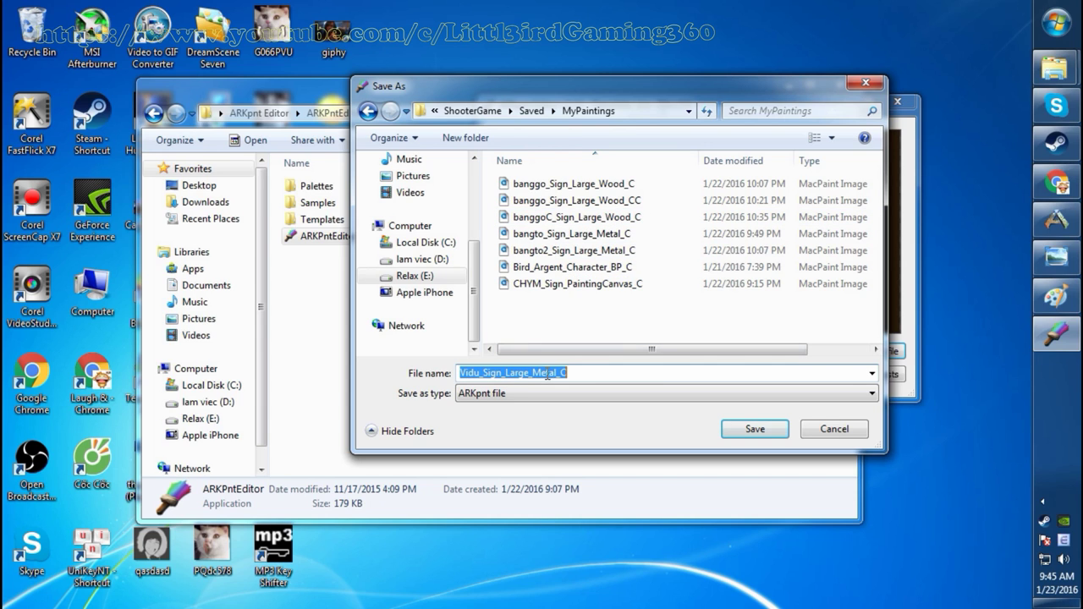
pyautogui.click(547, 373)
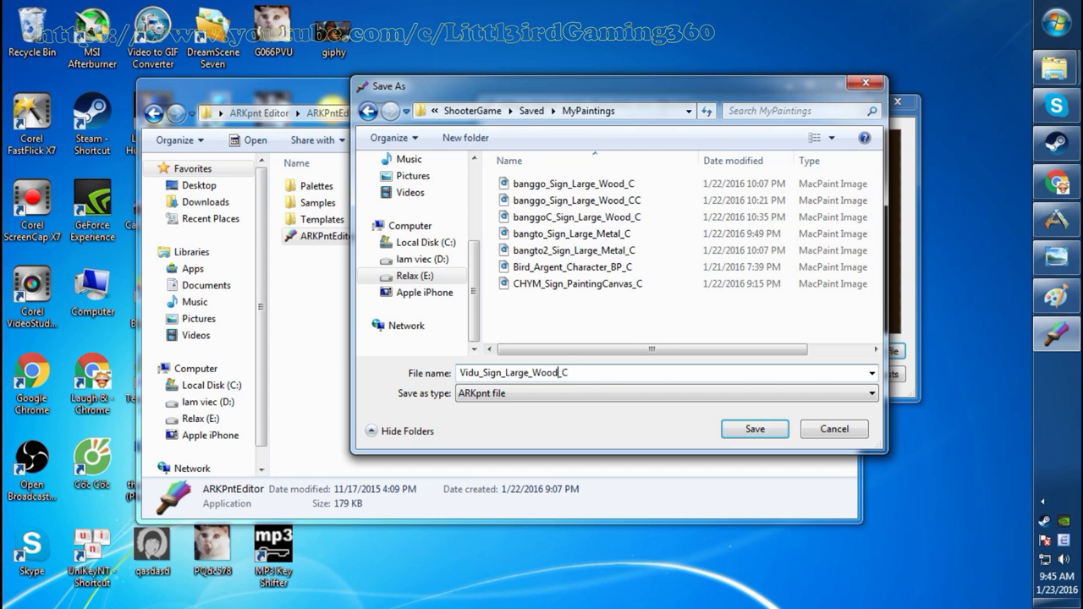
pyautogui.click(769, 430)
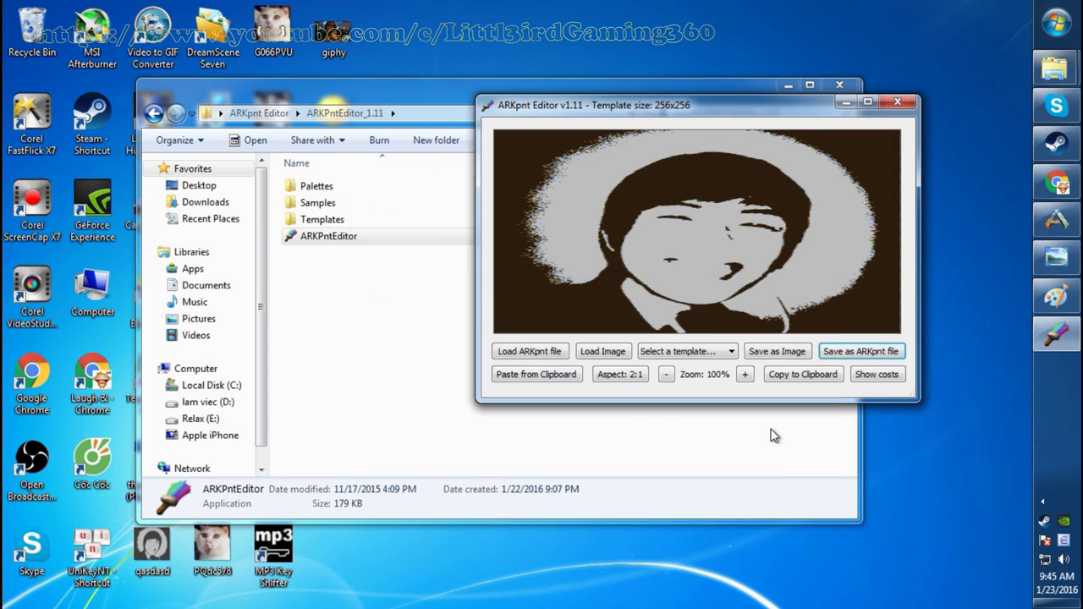
# Step: Switch to ARK: Survival Evolved, fly the bird mount to the wooden platform on the water and dismount there
pyautogui.click(525, 373)
pyautogui.click(1046, 215)
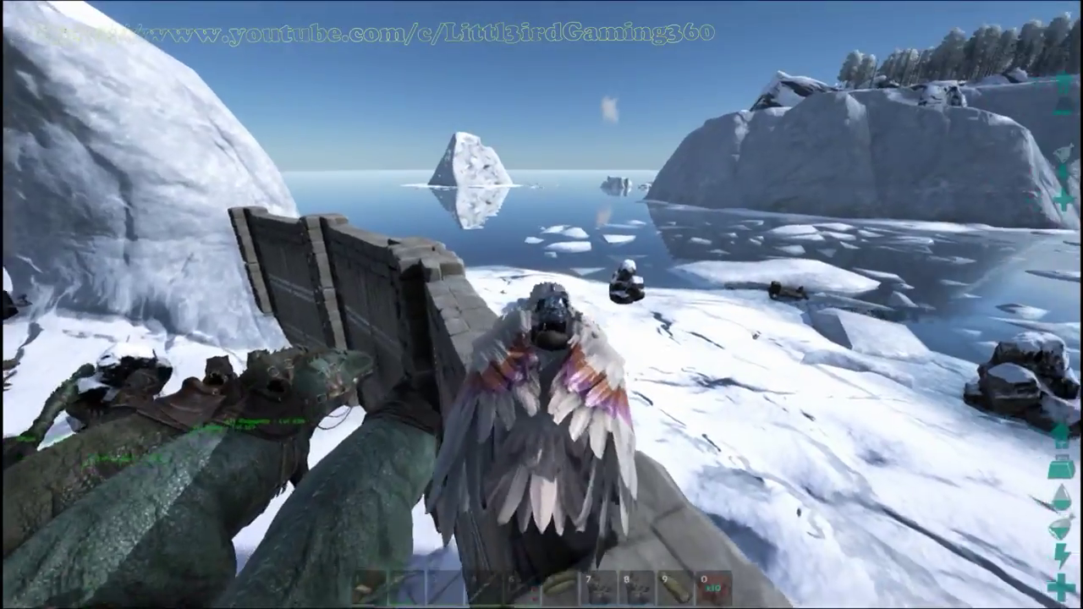
pyautogui.press('space')
pyautogui.press('w')
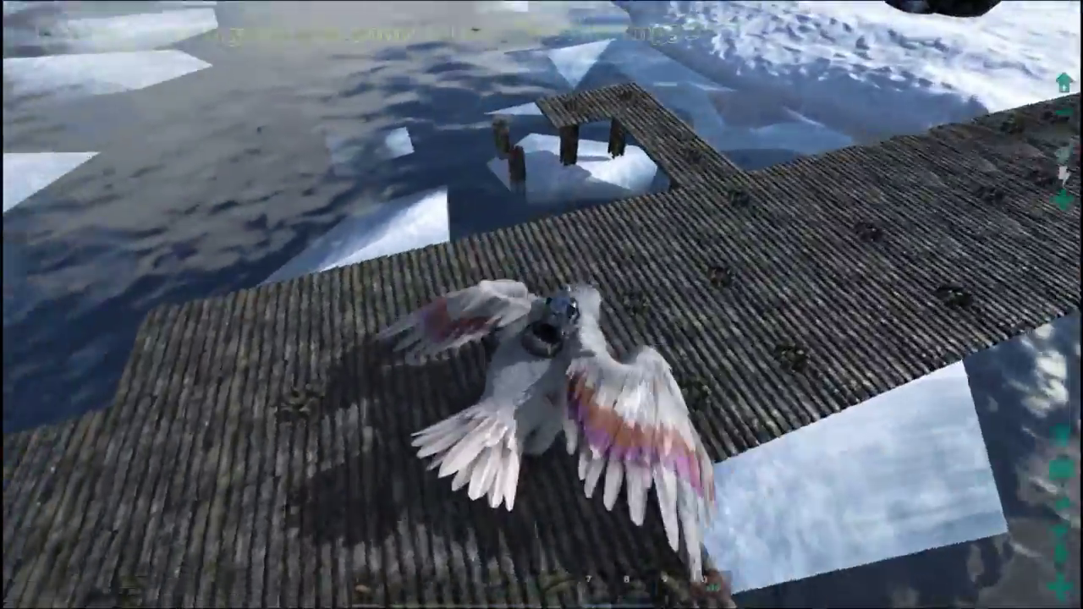
pyautogui.press('e')
pyautogui.press('w')
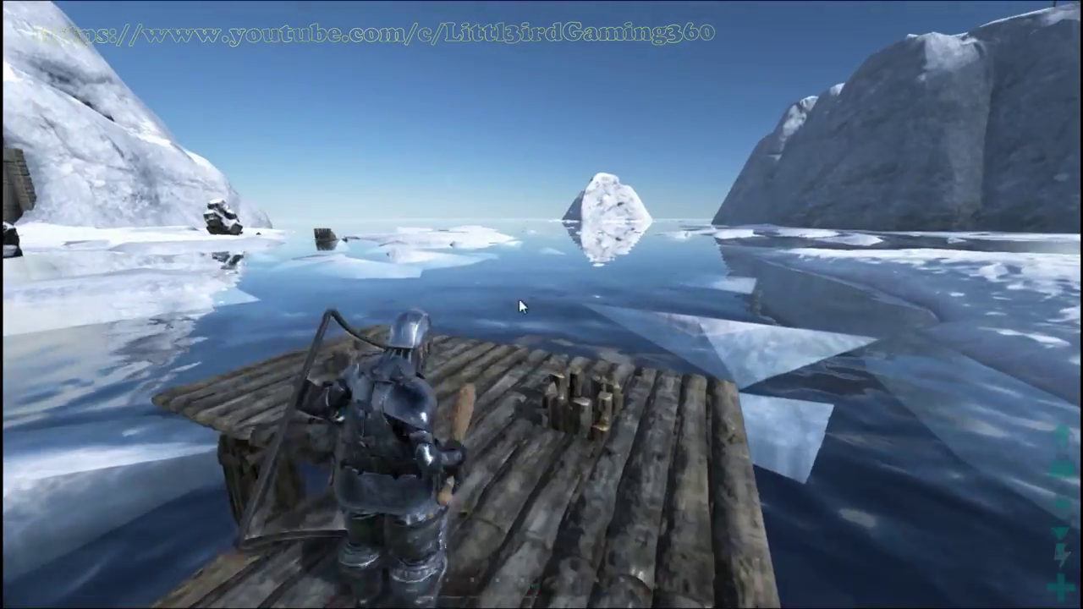
# Step: Find the Wooden Billboard in the character's inventory and assign it to quick item slot 1
pyautogui.press('i')
pyautogui.click(113, 107)
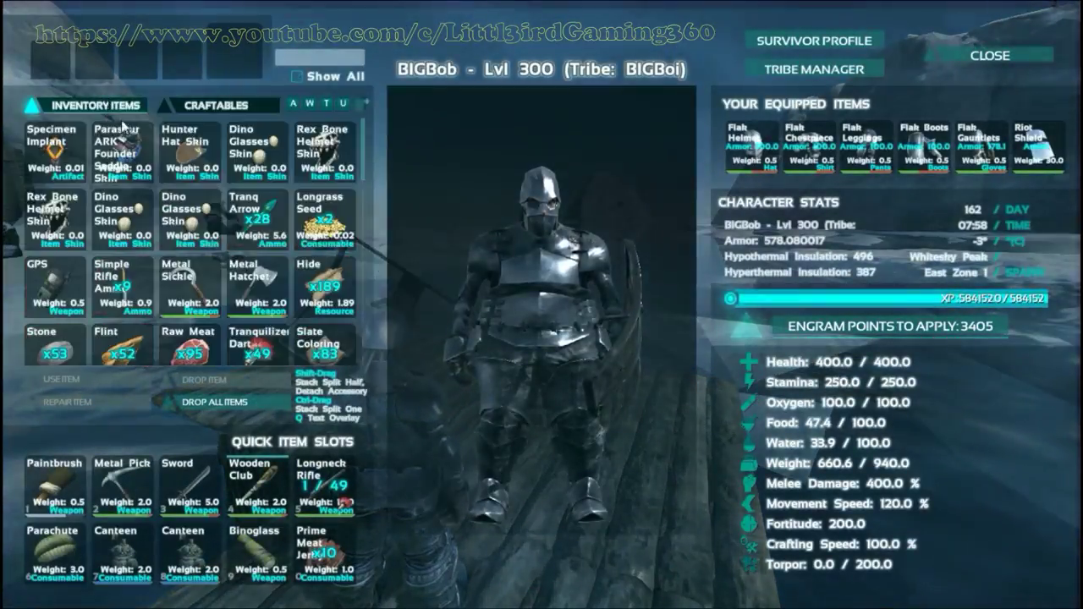
pyautogui.scroll(-6, 324, 241)
pyautogui.scroll(-10, 327, 236)
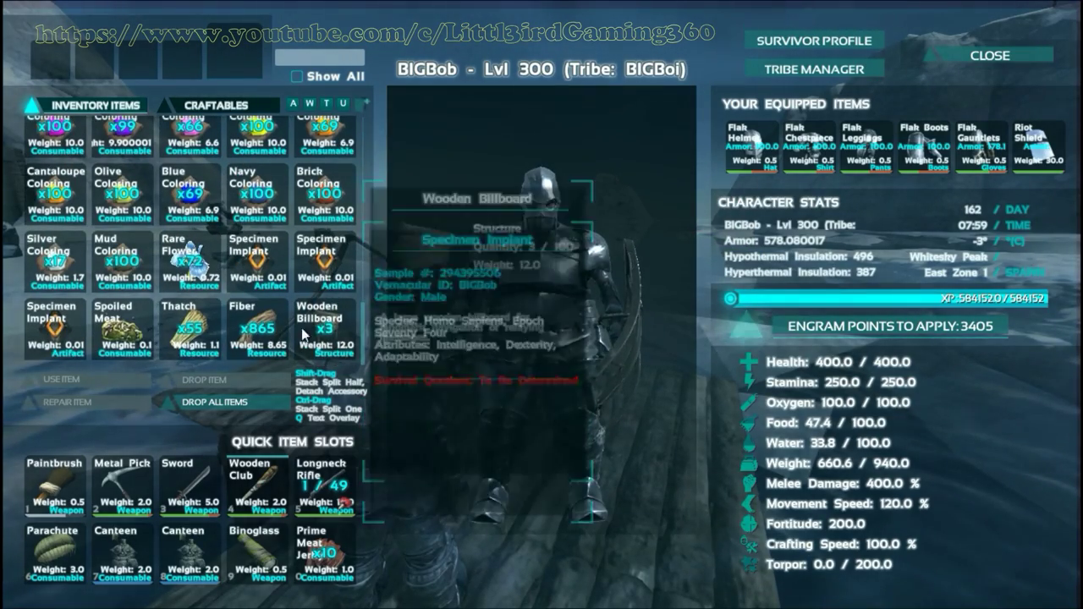
pyautogui.click(325, 334)
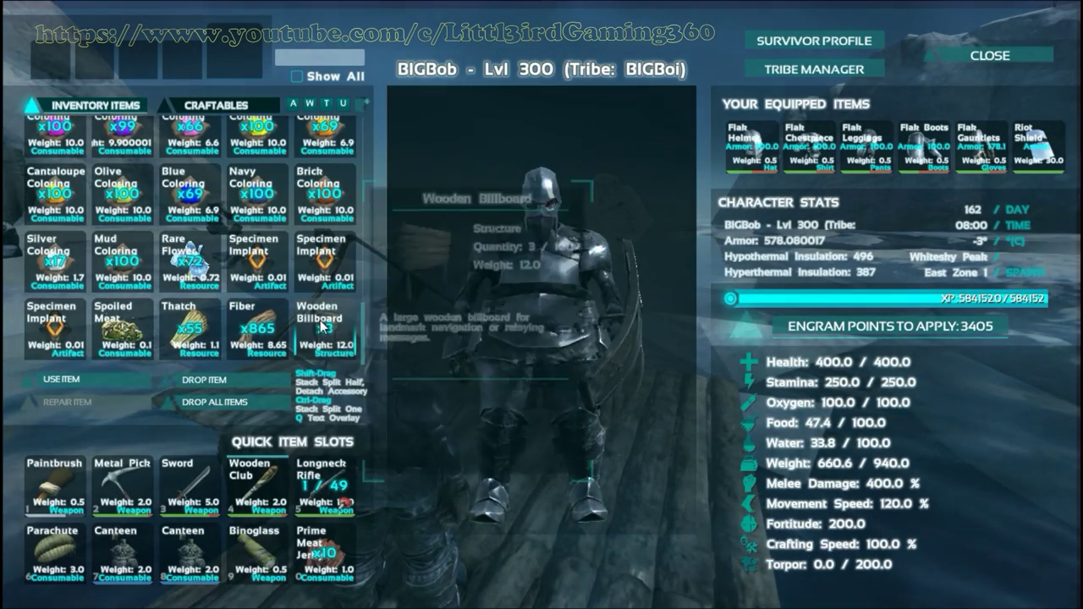
pyautogui.moveTo(326, 331); pyautogui.dragTo(54, 487)
# Step: Place the Wooden Billboard on the wooden platform, facing the open water
pyautogui.press('Escape')
pyautogui.press('1')
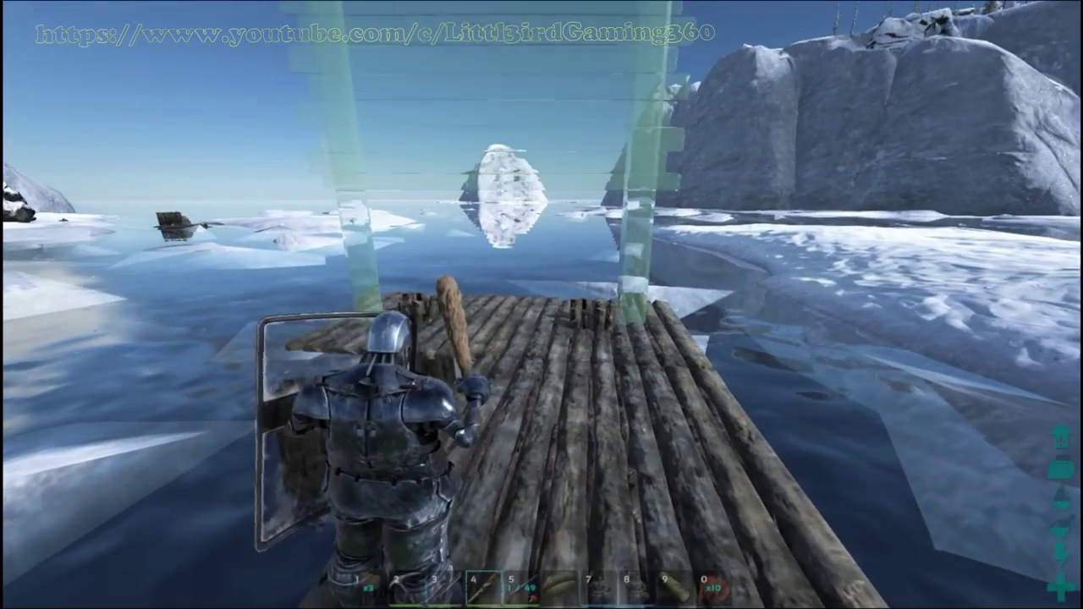
pyautogui.press('w')
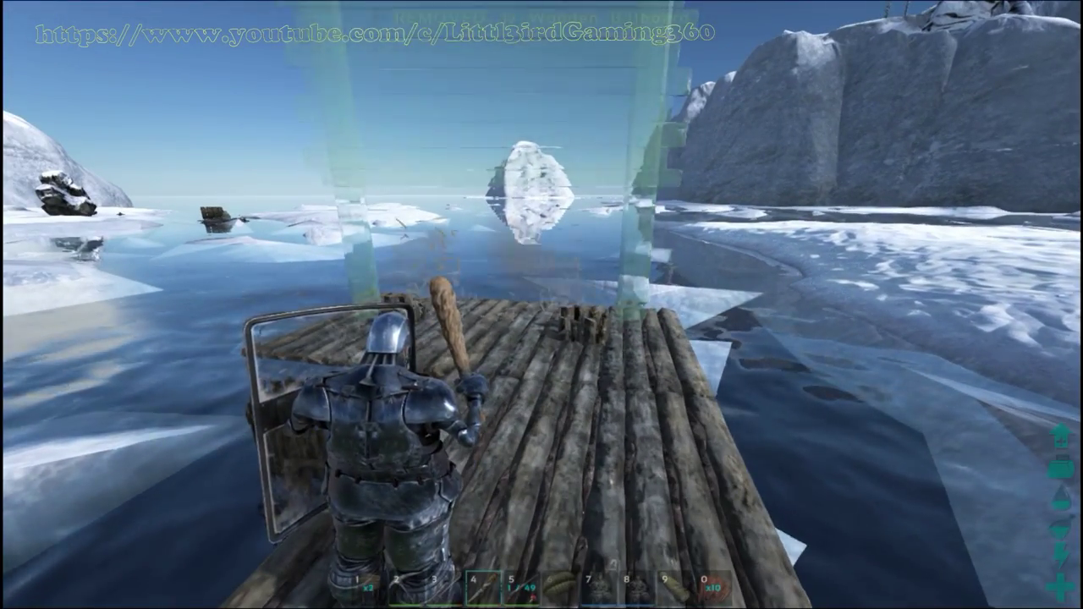
pyautogui.click(541, 305)
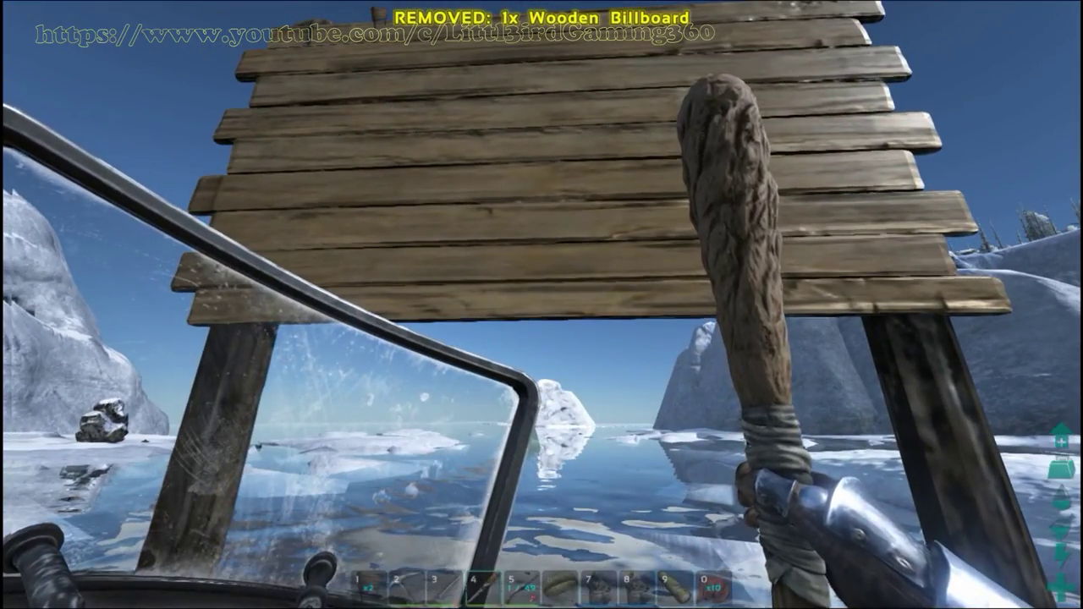
# Step: Assign the Paintbrush to quick item slot 1 and equip it in front of the placed billboard
pyautogui.press('i')
pyautogui.scroll(-5, 211, 255)
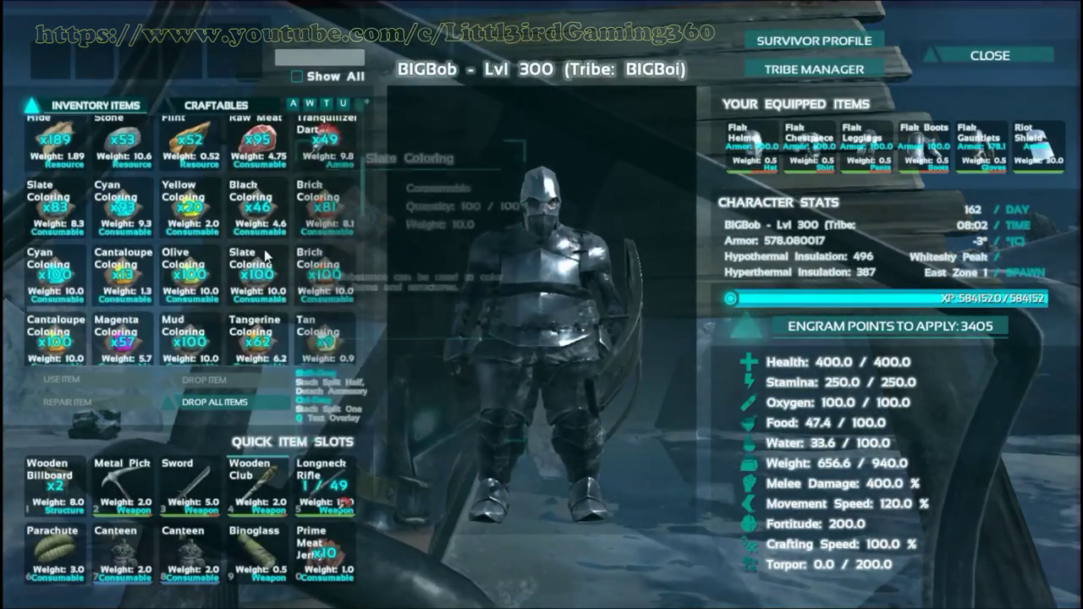
pyautogui.scroll(2, 288, 241)
pyautogui.moveTo(325, 149)
pyautogui.mouseDown()
pyautogui.moveTo(123, 450)
pyautogui.moveTo(59, 498)
pyautogui.mouseUp()
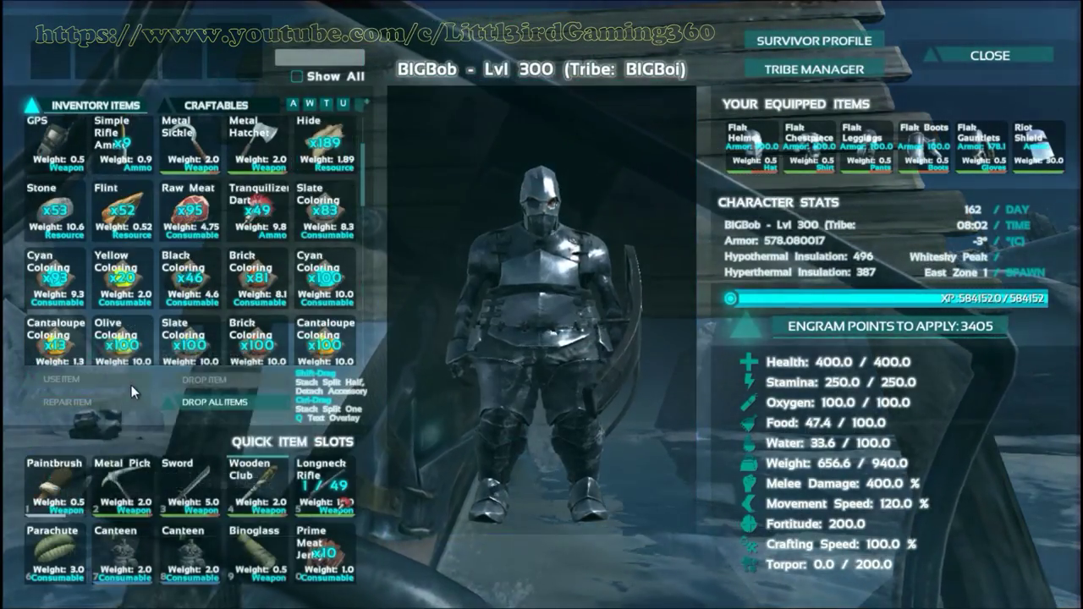
pyautogui.press('i')
pyautogui.press('1')
pyautogui.press('w')
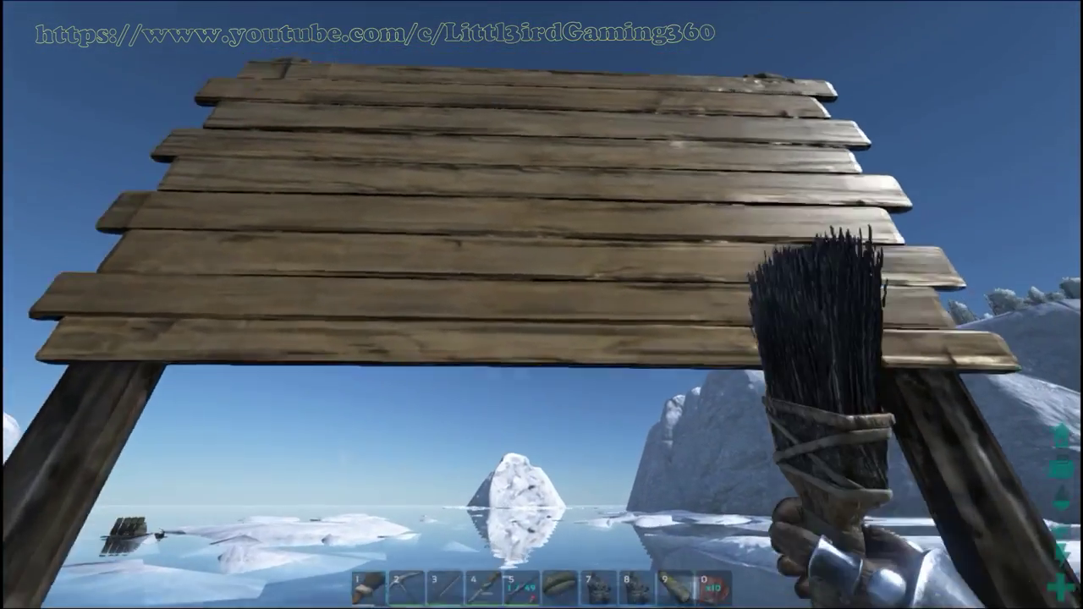
# Step: Look at the billboard's Apply Paint screen, close it, and check which colorings the inventory holds
pyautogui.click(542, 304)
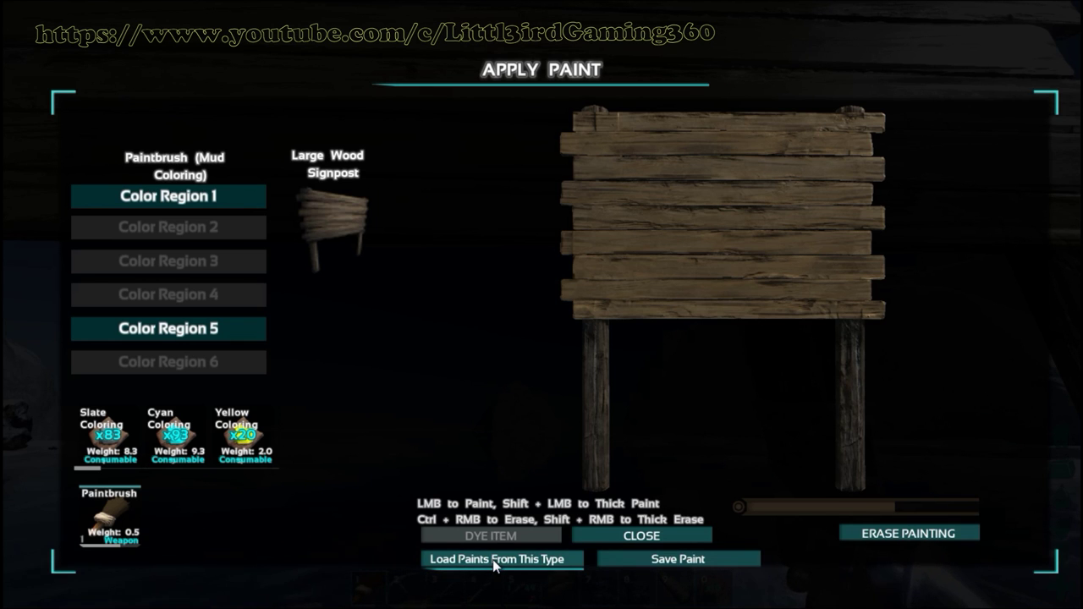
pyautogui.click(646, 539)
pyautogui.press('i')
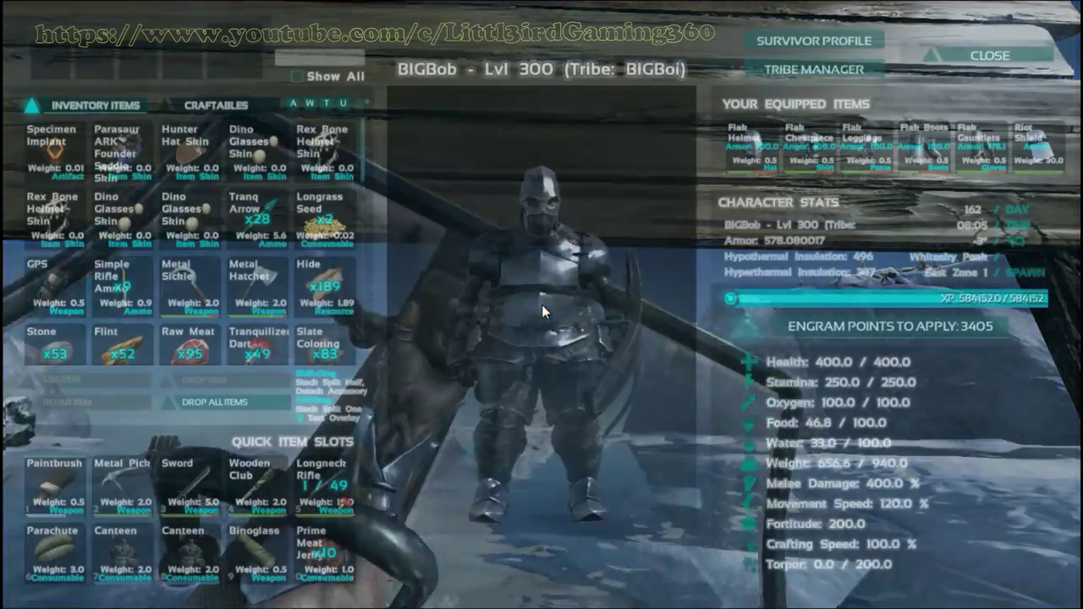
pyautogui.scroll(-10, 287, 212)
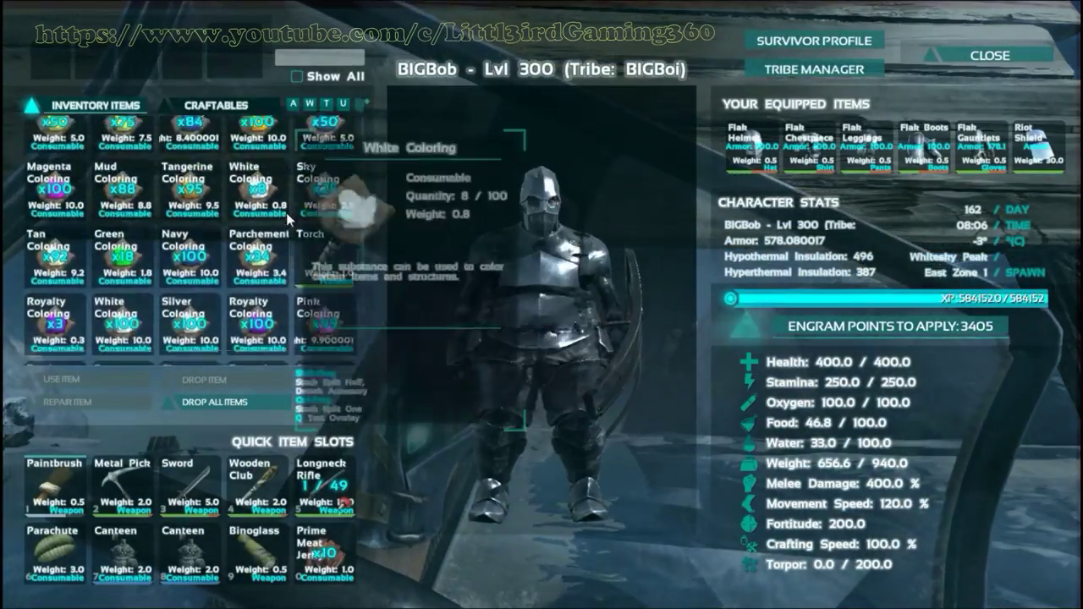
pyautogui.scroll(-3, 290, 215)
pyautogui.press('i')
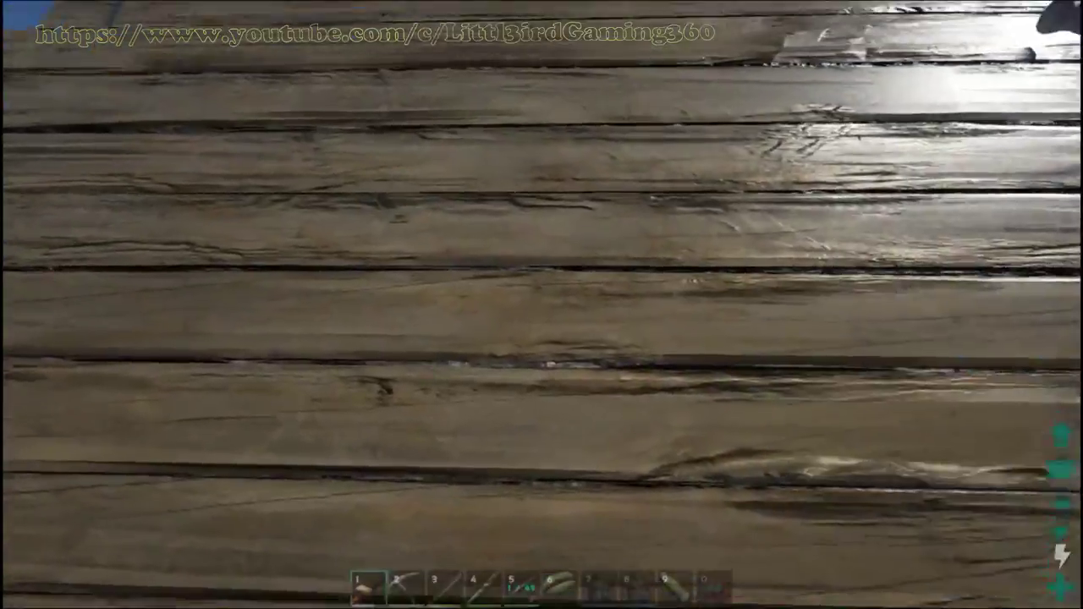
# Step: Open the billboard's Apply Paint screen and pick Vidu from the saved paintings of this type for preview
pyautogui.click(541, 304)
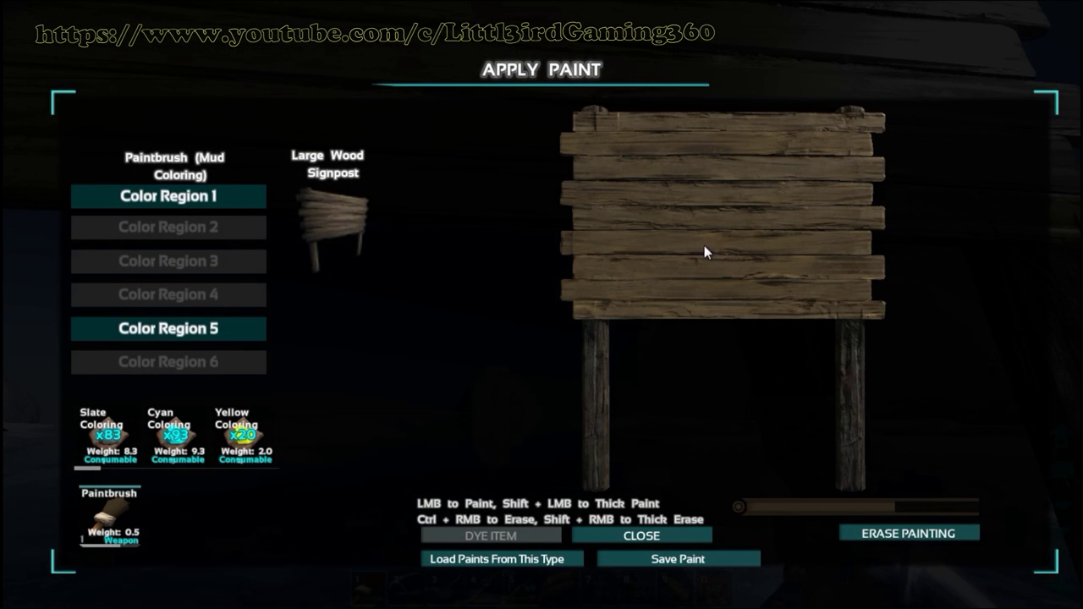
pyautogui.scroll(-3, 704, 246)
pyautogui.scroll(1, 715, 260)
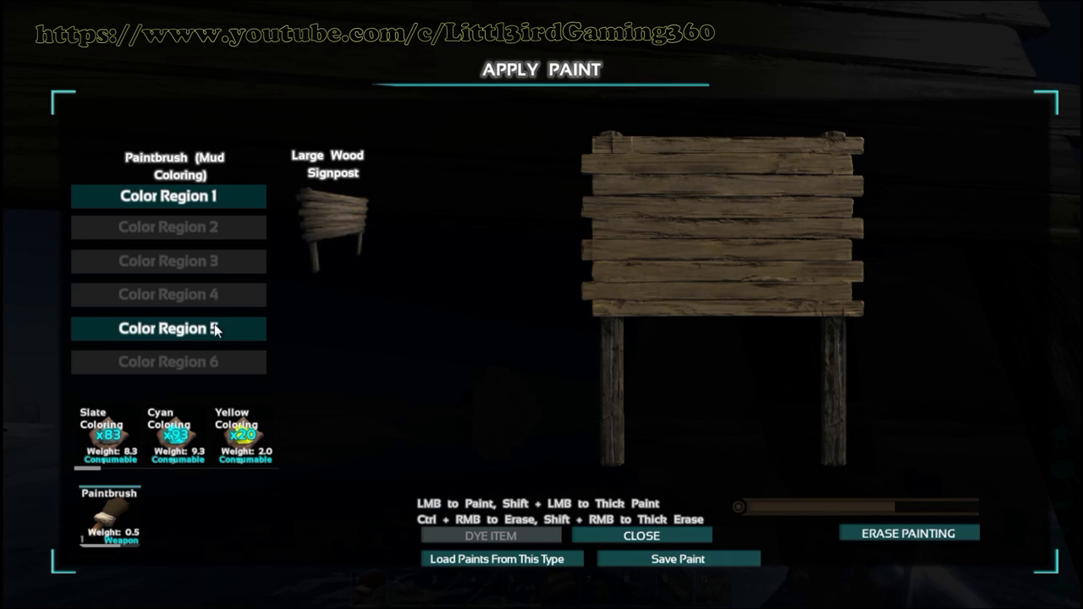
pyautogui.click(496, 559)
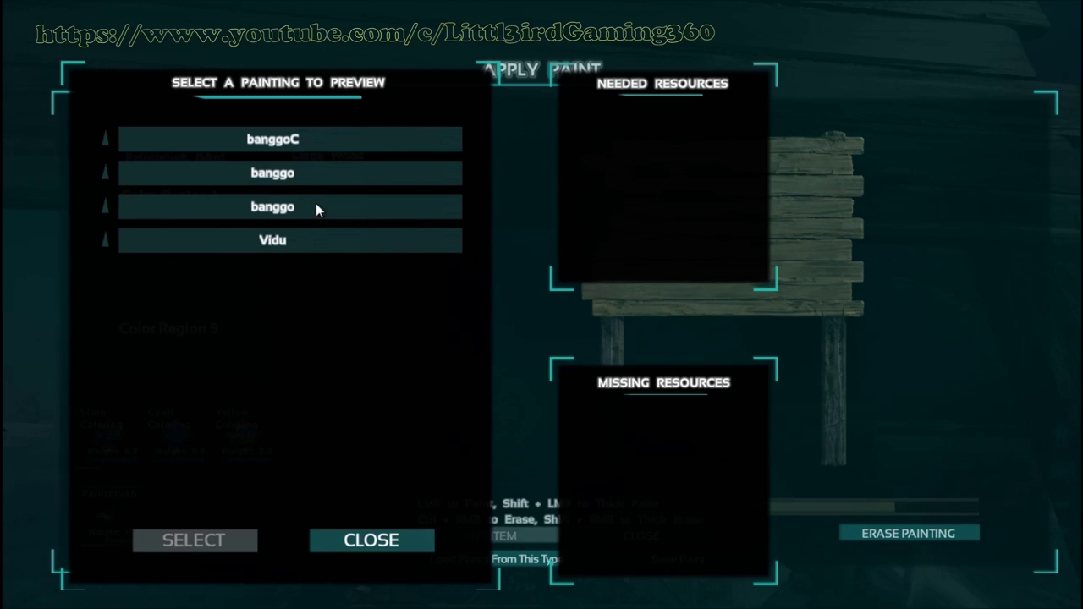
pyautogui.click(288, 241)
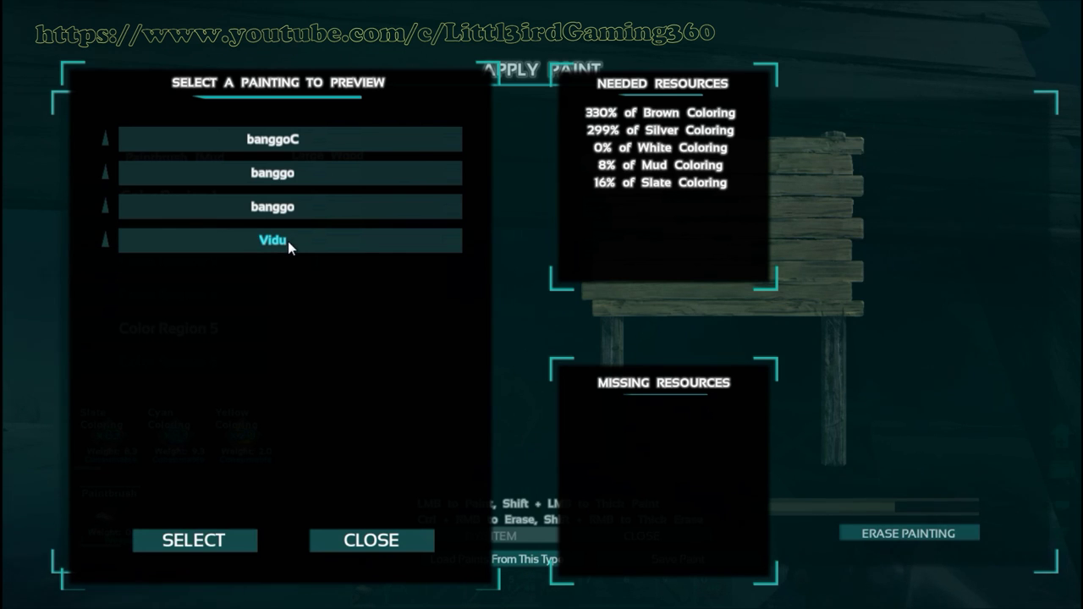